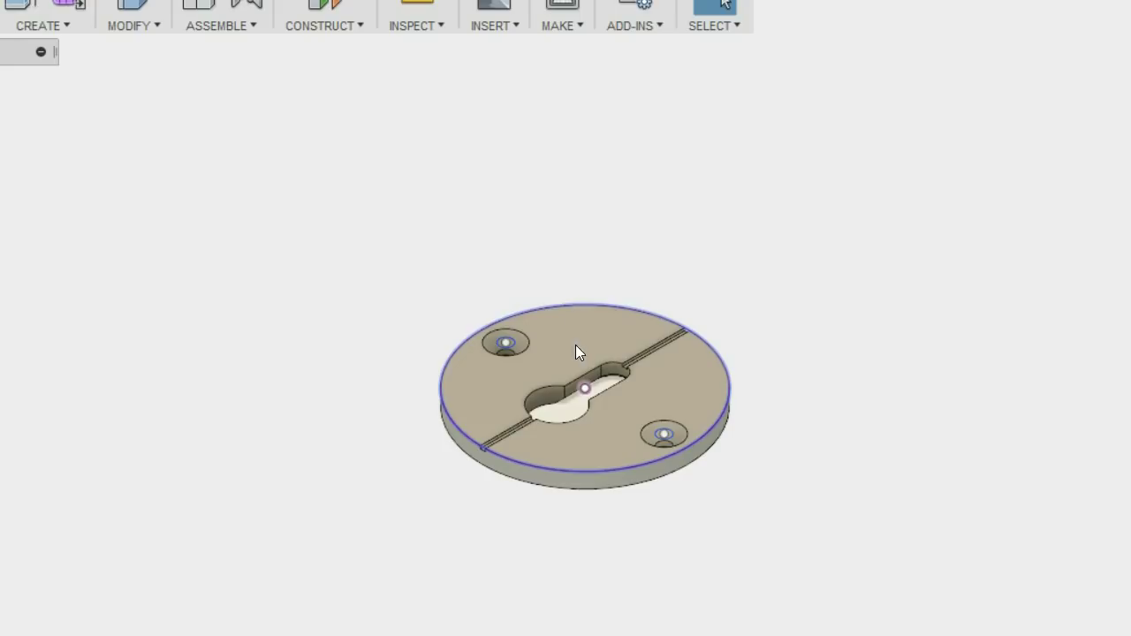
- Inspect the disc from the home view and other angles, highlighting both countersunk holes, ending top-down
{"action": "left_click", "coordinate": [564, 382]}
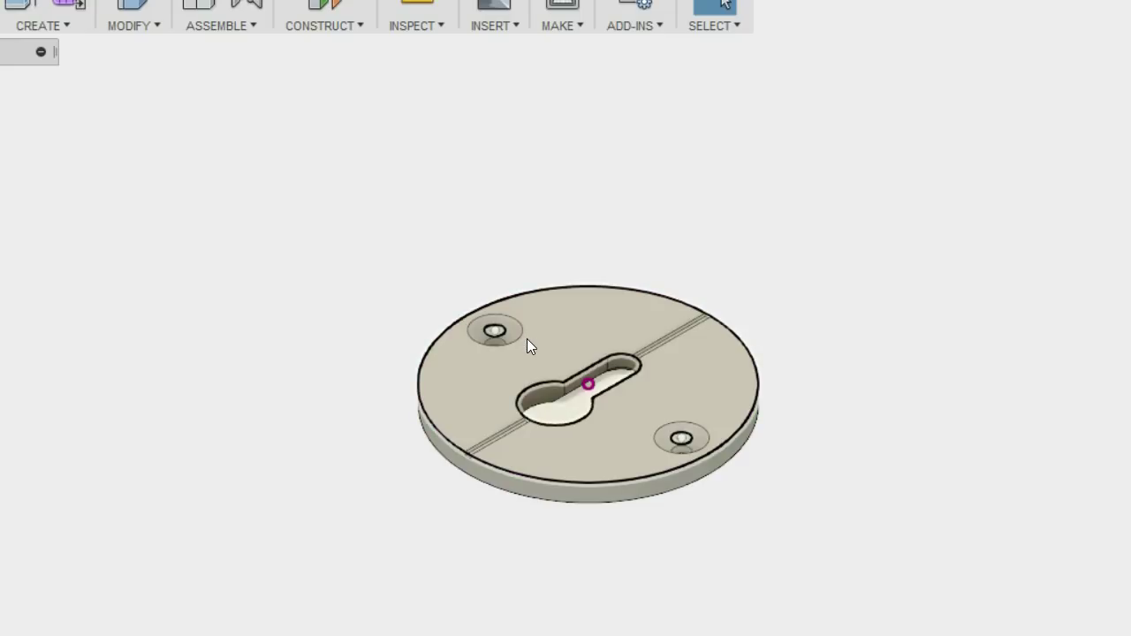
{"action": "middle_click_drag", "start_coordinate": [527, 345], "coordinate": [725, 389], "text": "shift"}
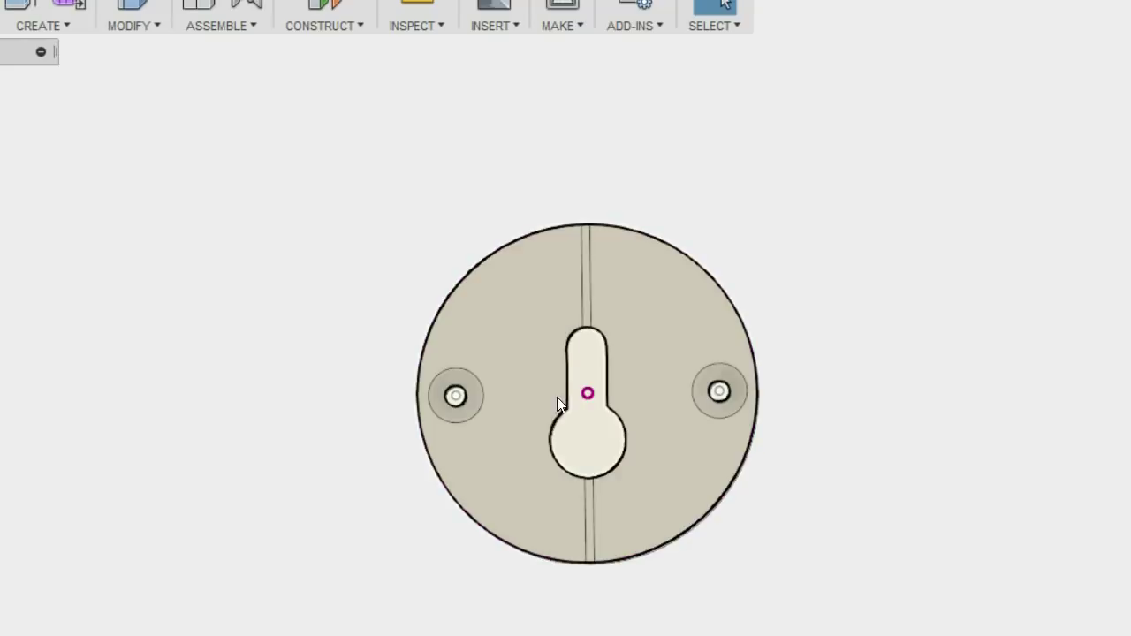
{"action": "left_click", "coordinate": [456, 395]}
{"action": "left_click", "coordinate": [718, 392], "text": "ctrl"}
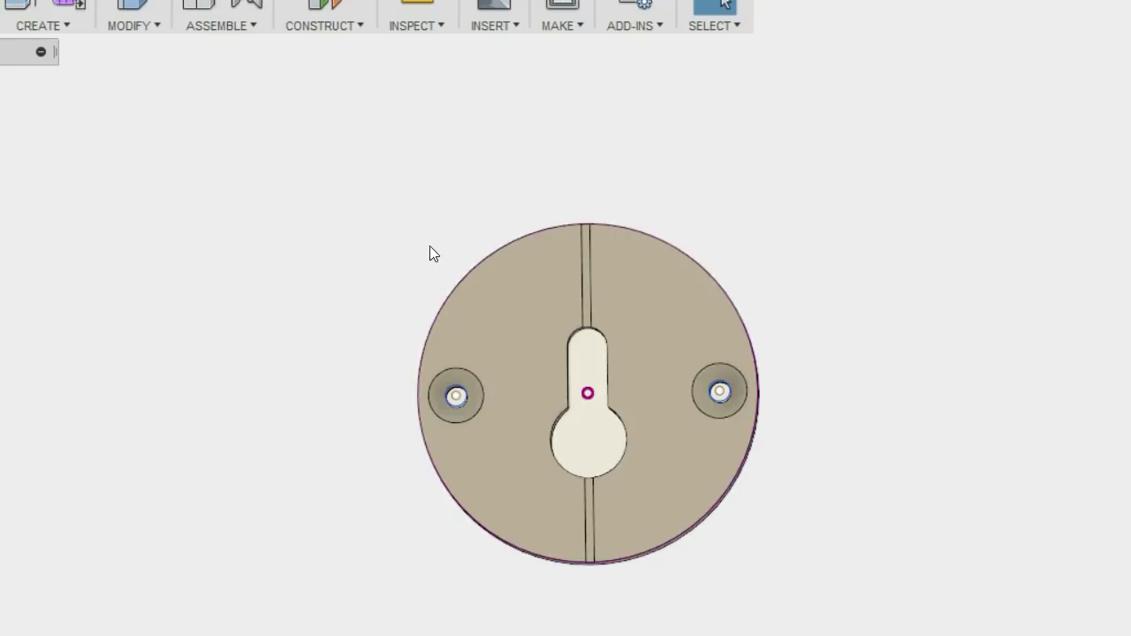
{"action": "left_click", "coordinate": [807, 420]}
{"action": "middle_click_drag", "start_coordinate": [587, 234], "coordinate": [605, 181], "text": "shift"}
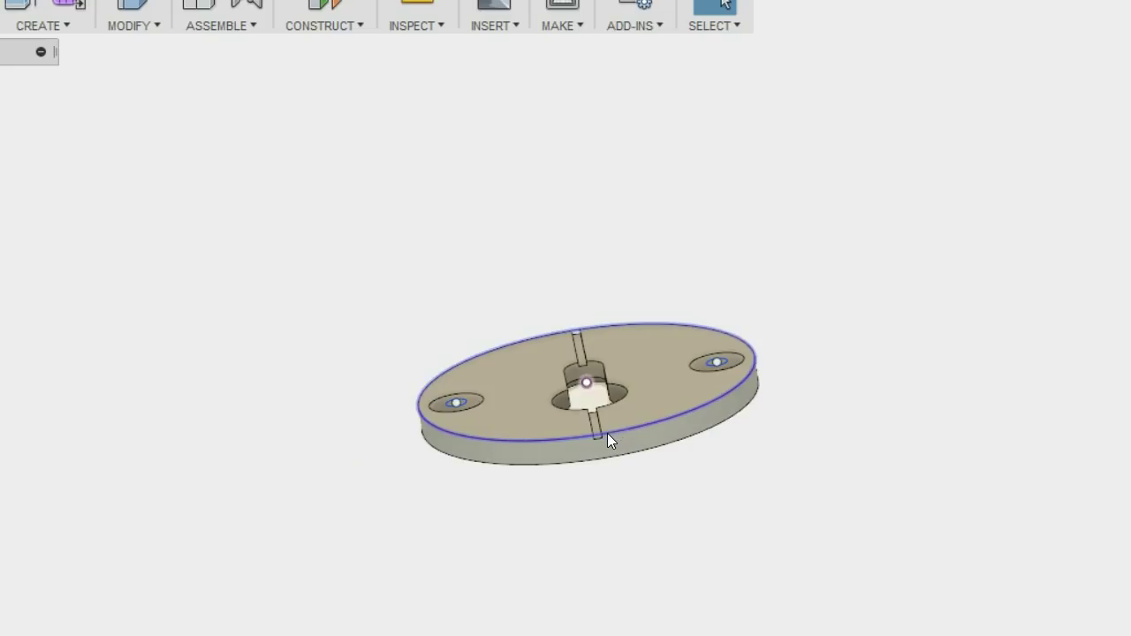
{"action": "middle_click_drag", "start_coordinate": [580, 333], "coordinate": [592, 442], "text": "shift"}
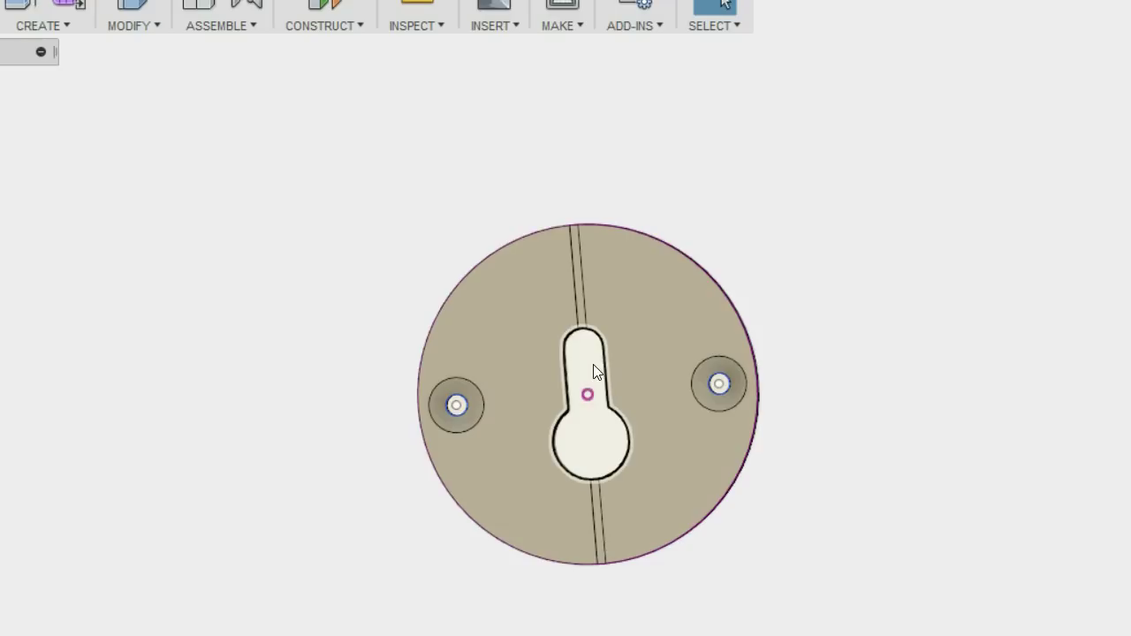
- Zoom in on the keyhole slot and bring the Parameters list fully onscreen
{"action": "scroll", "coordinate": [578, 446], "scroll_direction": "down", "scroll_amount": 1}
{"action": "scroll", "coordinate": [583, 441], "scroll_direction": "up", "scroll_amount": 3}
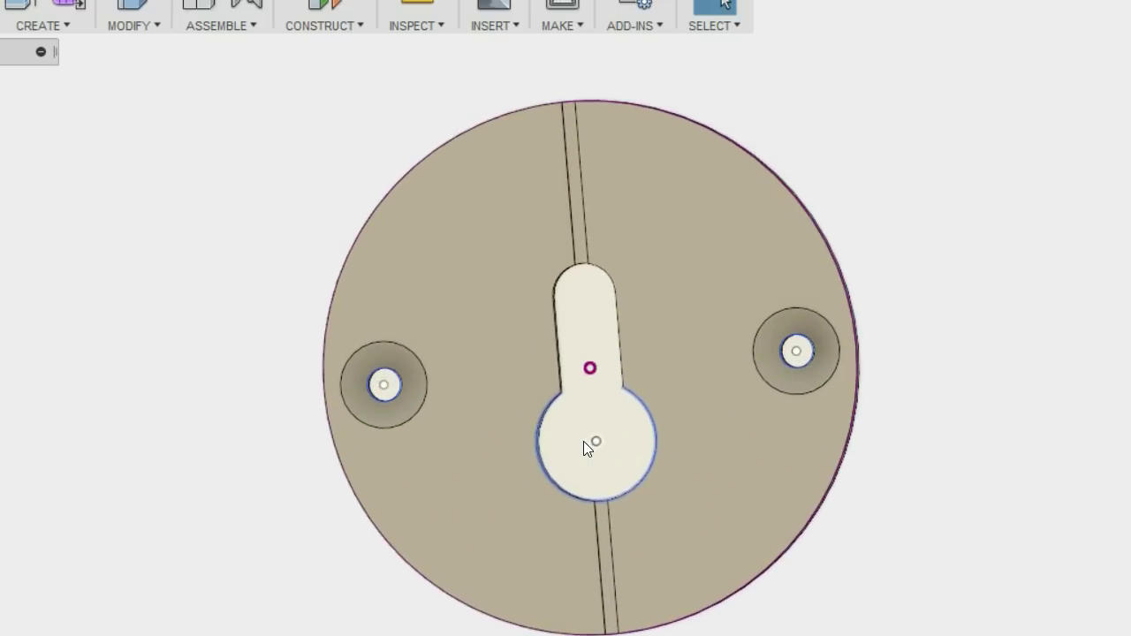
{"action": "scroll", "coordinate": [587, 413], "scroll_direction": "up", "scroll_amount": 1}
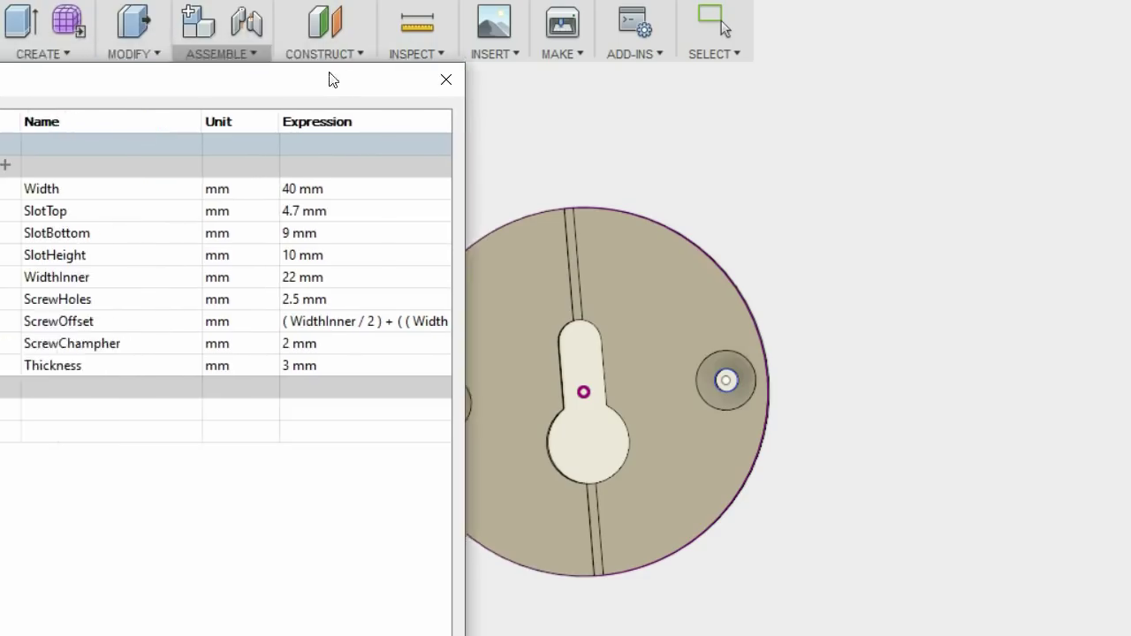
{"action": "left_click_drag", "start_coordinate": [329, 79], "coordinate": [584, 85]}
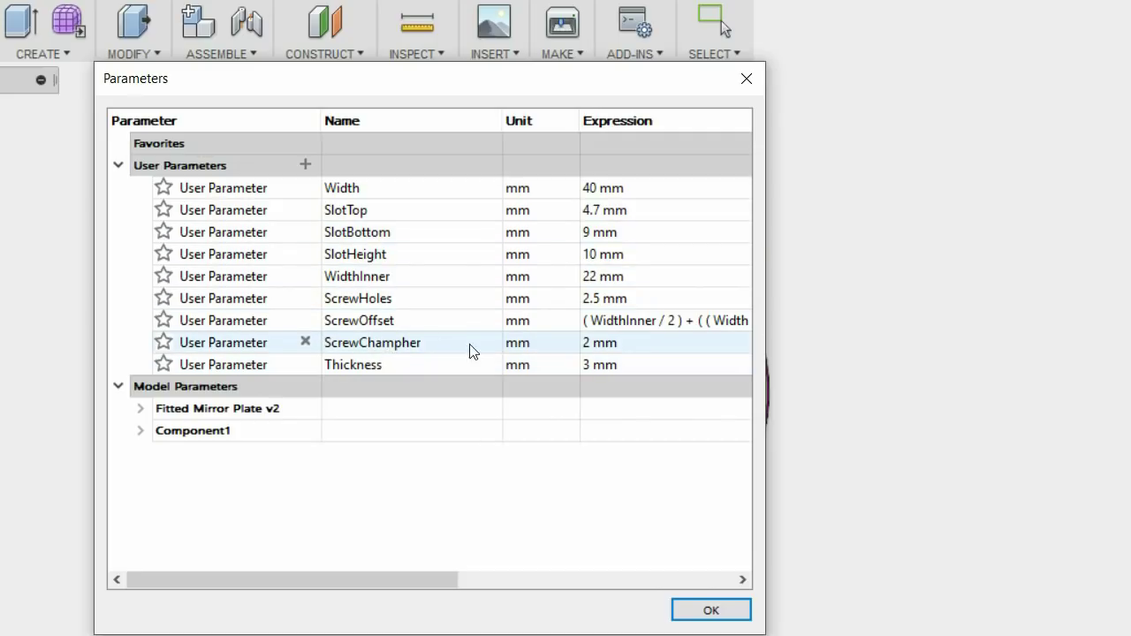
- Widen Parameters to read the ScrewOffset expression, then narrow it and place it left of the disc
{"action": "left_click_drag", "start_coordinate": [772, 298], "coordinate": [983, 293]}
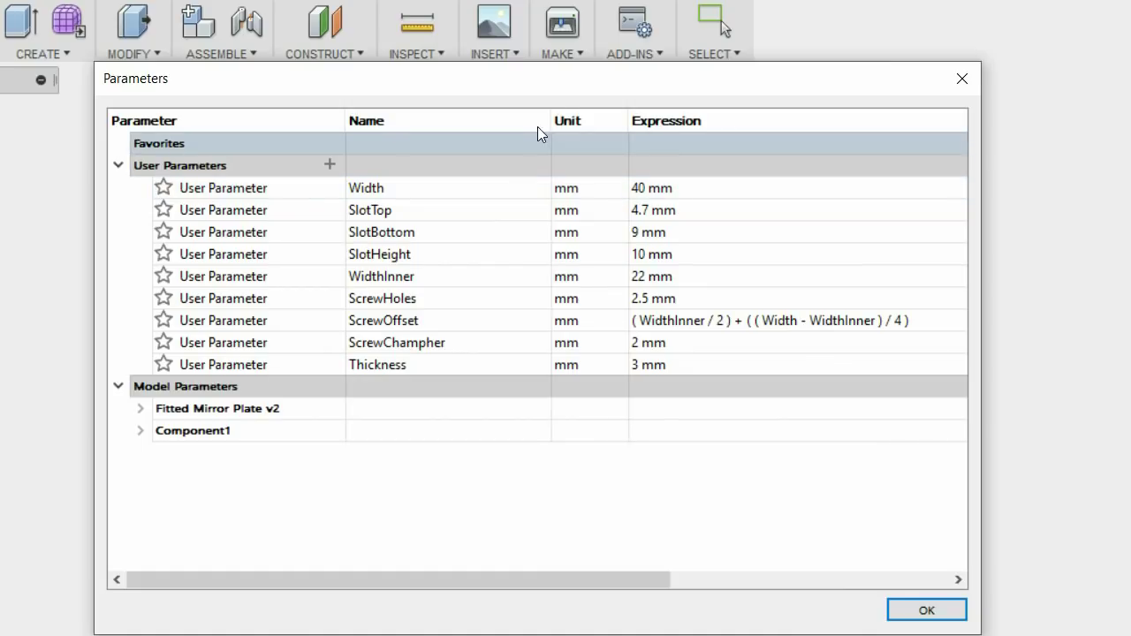
{"action": "left_click_drag", "start_coordinate": [611, 89], "coordinate": [218, 117]}
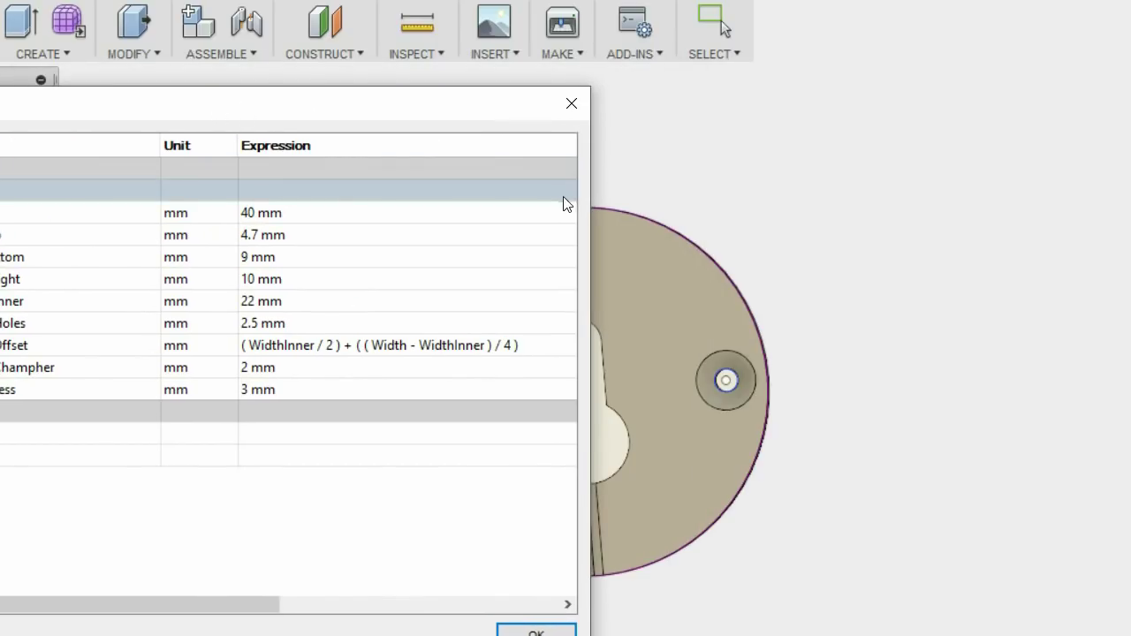
{"action": "left_click_drag", "start_coordinate": [592, 221], "coordinate": [239, 236]}
{"action": "left_click_drag", "start_coordinate": [83, 114], "coordinate": [281, 112]}
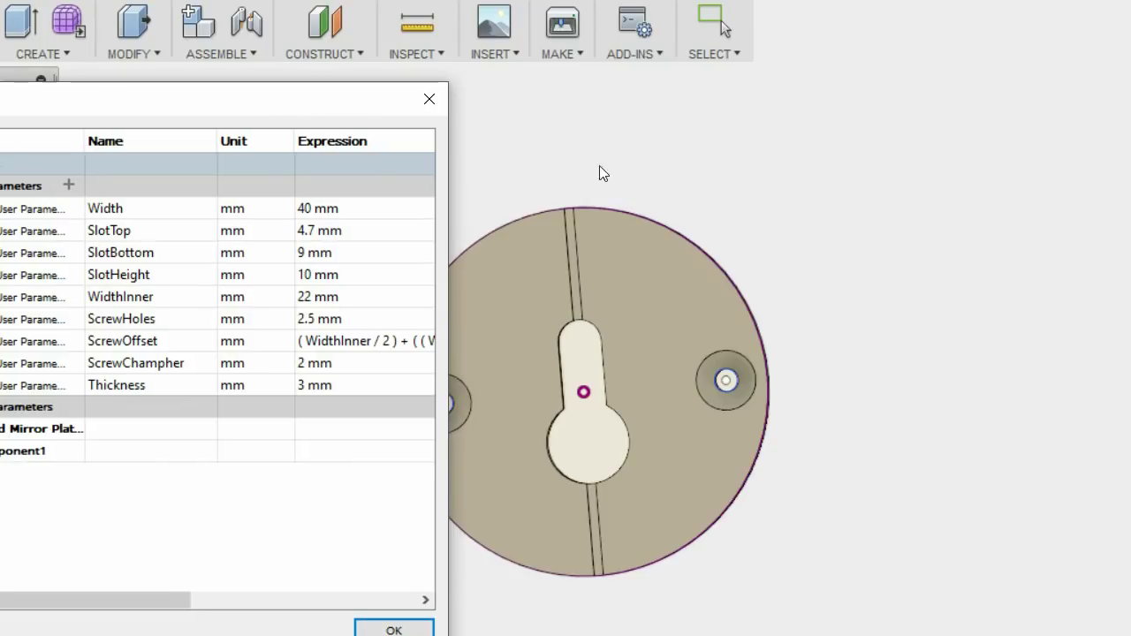
{"action": "middle_click_drag", "start_coordinate": [699, 319], "coordinate": [864, 303]}
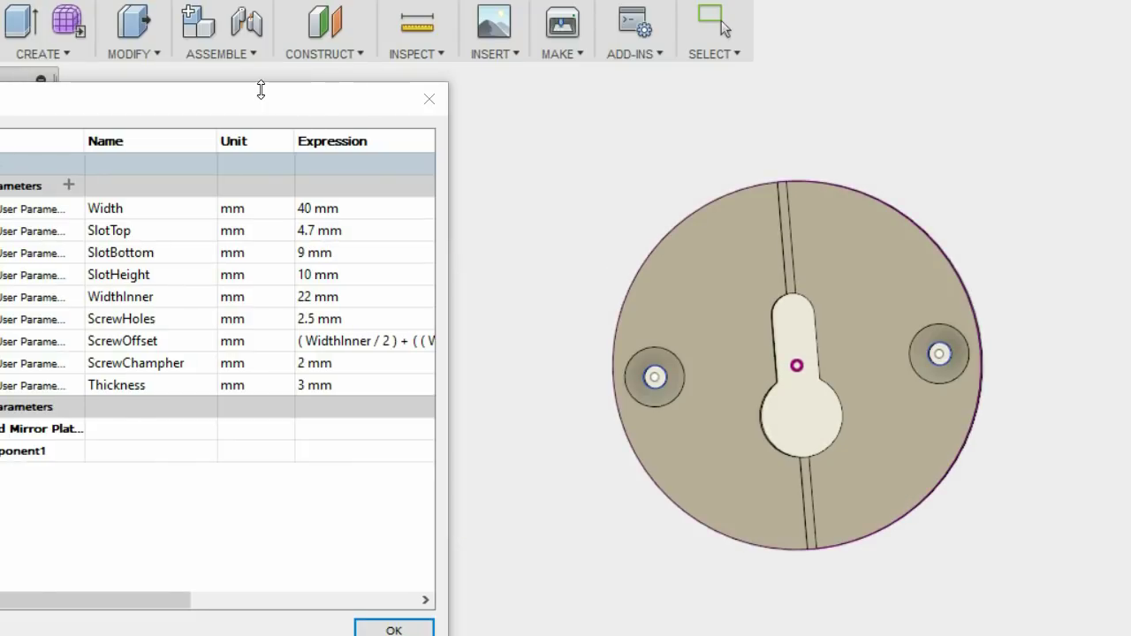
{"action": "mouse_move", "coordinate": [260, 91]}
{"action": "left_mouse_down"}
{"action": "mouse_move", "coordinate": [283, 106]}
{"action": "mouse_move", "coordinate": [382, 87]}
{"action": "left_mouse_up"}
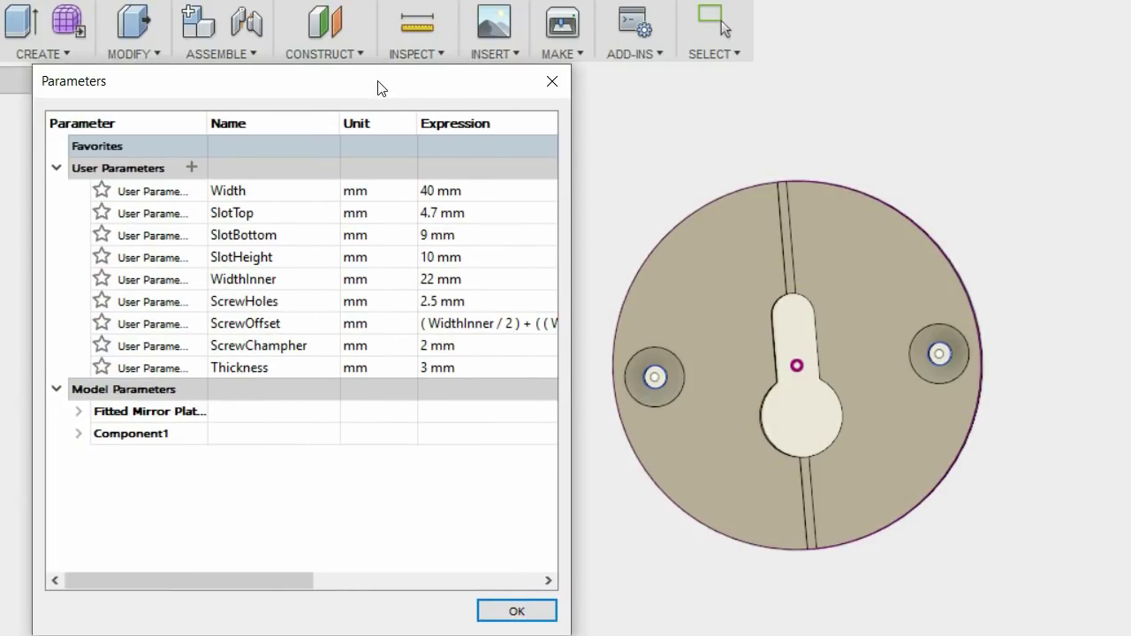
- Try a disc Width of 44 mm
{"action": "left_click", "coordinate": [433, 192]}
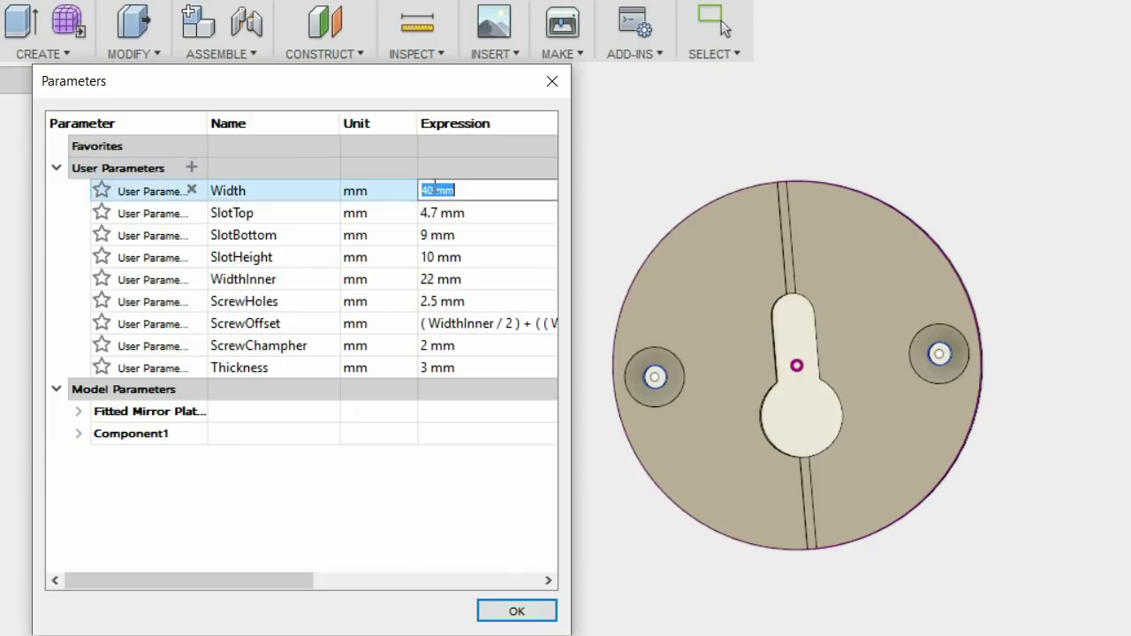
{"action": "key", "text": "End"}
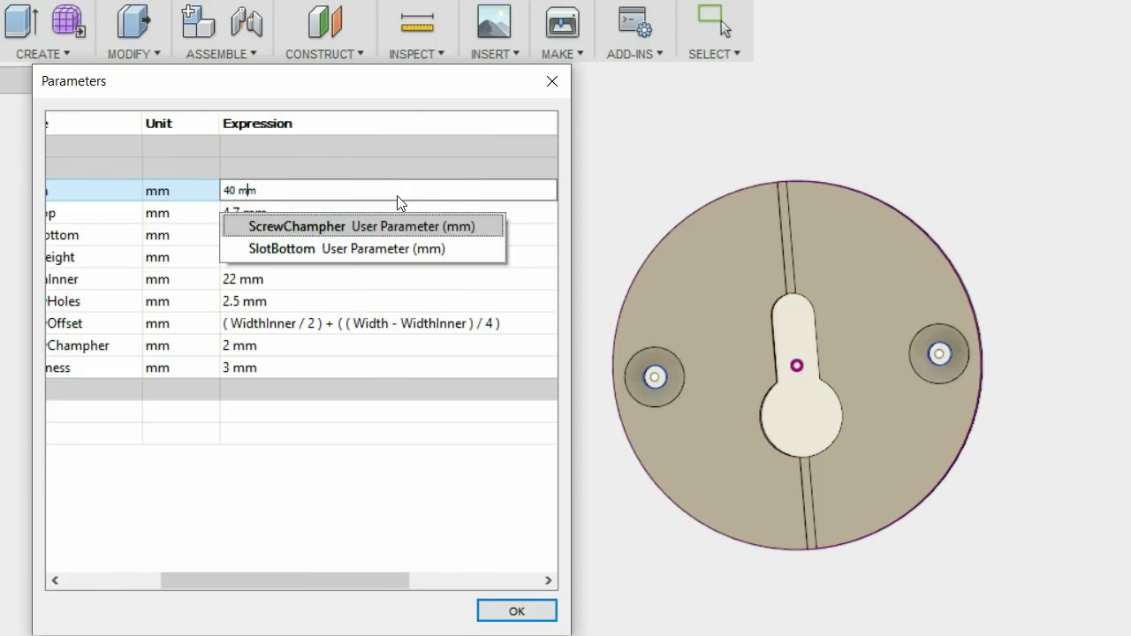
{"action": "key", "text": "Left"}
{"action": "key", "text": "Left"}
{"action": "key", "text": "Left"}
{"action": "key", "text": "shift+Home"}
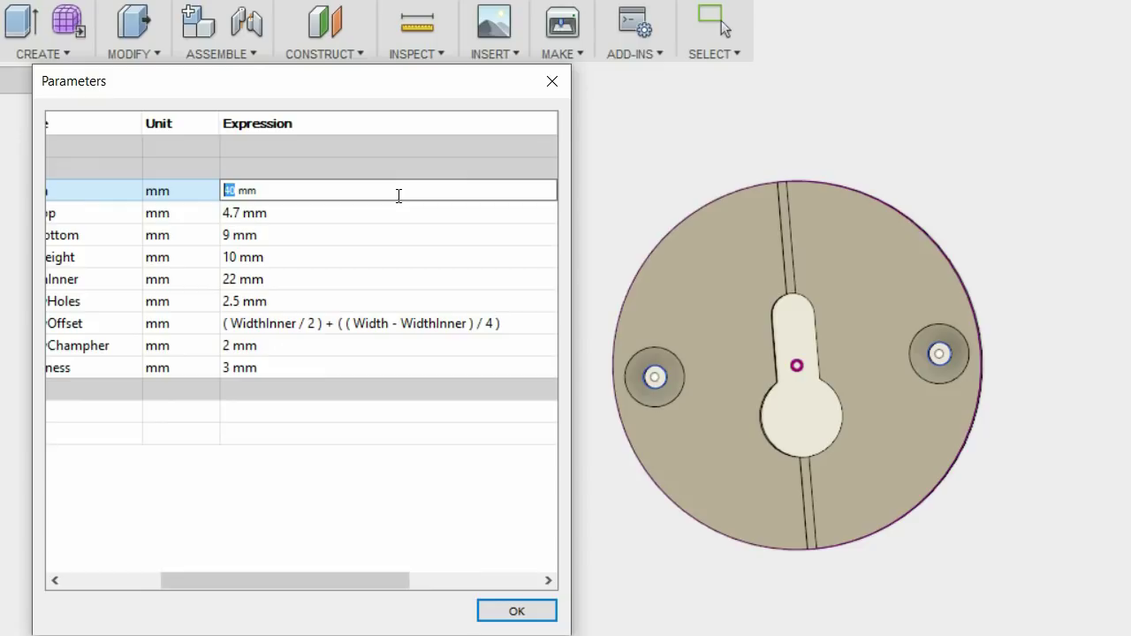
{"action": "type", "text": "44"}
{"action": "key", "text": "Return"}
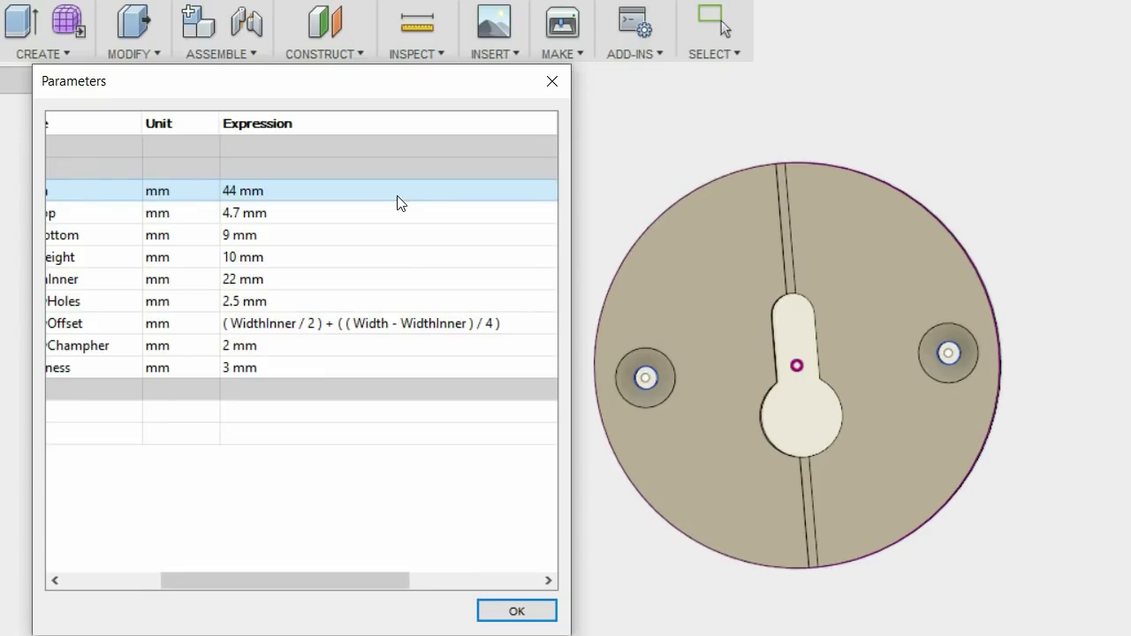
- Change the Width to 30 mm
{"action": "double_click", "coordinate": [234, 191]}
{"action": "type", "text": "30"}
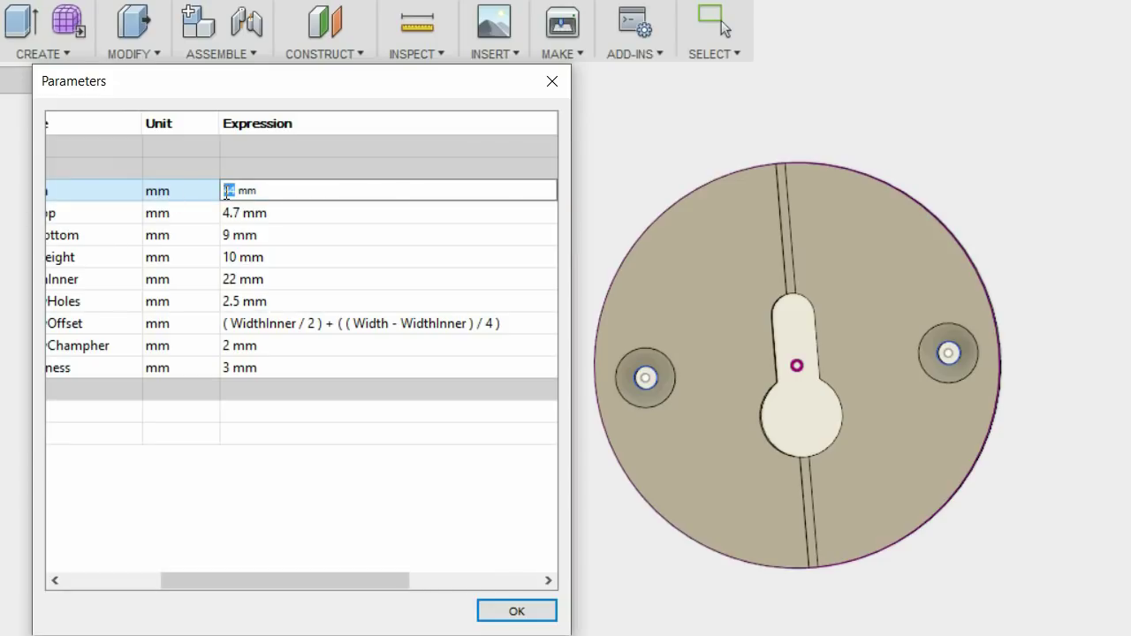
{"action": "key", "text": "Return"}
{"action": "double_click", "coordinate": [224, 192]}
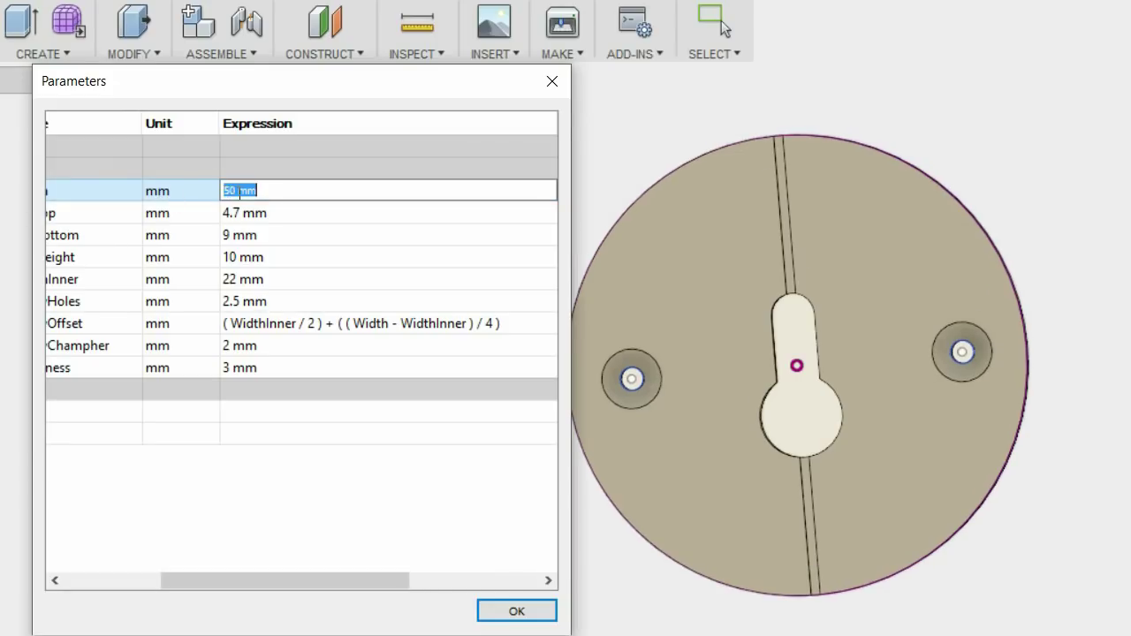
{"action": "type", "text": "40"}
{"action": "key", "text": "BackSpace"}
{"action": "key", "text": "BackSpace"}
{"action": "type", "text": "30"}
{"action": "key", "text": "Return"}
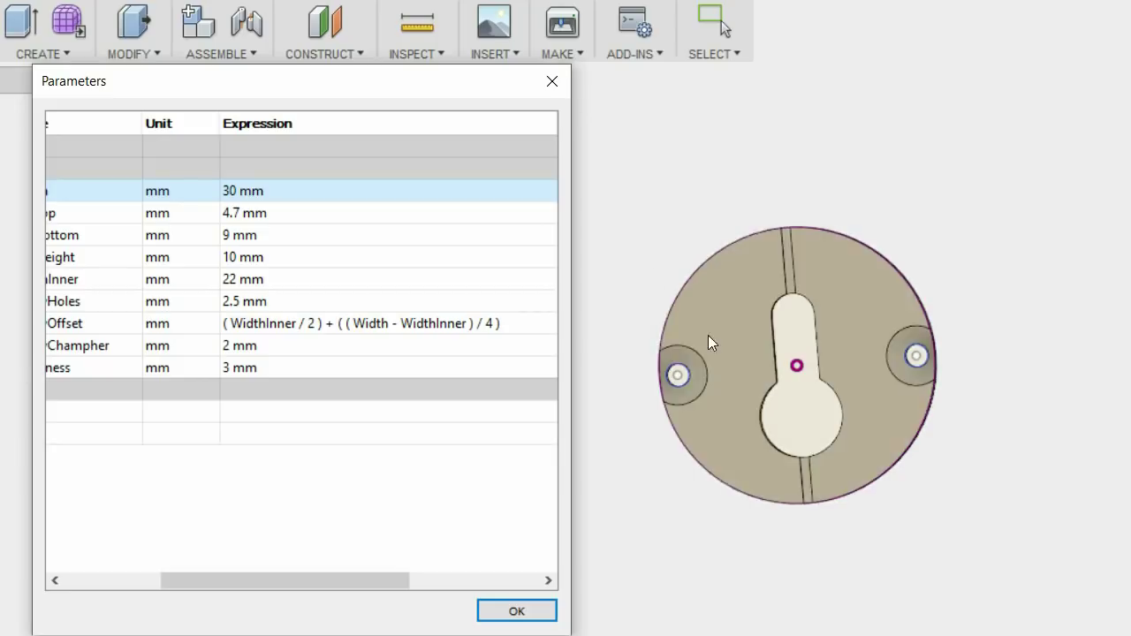
- Set WidthInner to 15 mm
{"action": "left_click", "coordinate": [251, 281]}
{"action": "double_click", "coordinate": [228, 278]}
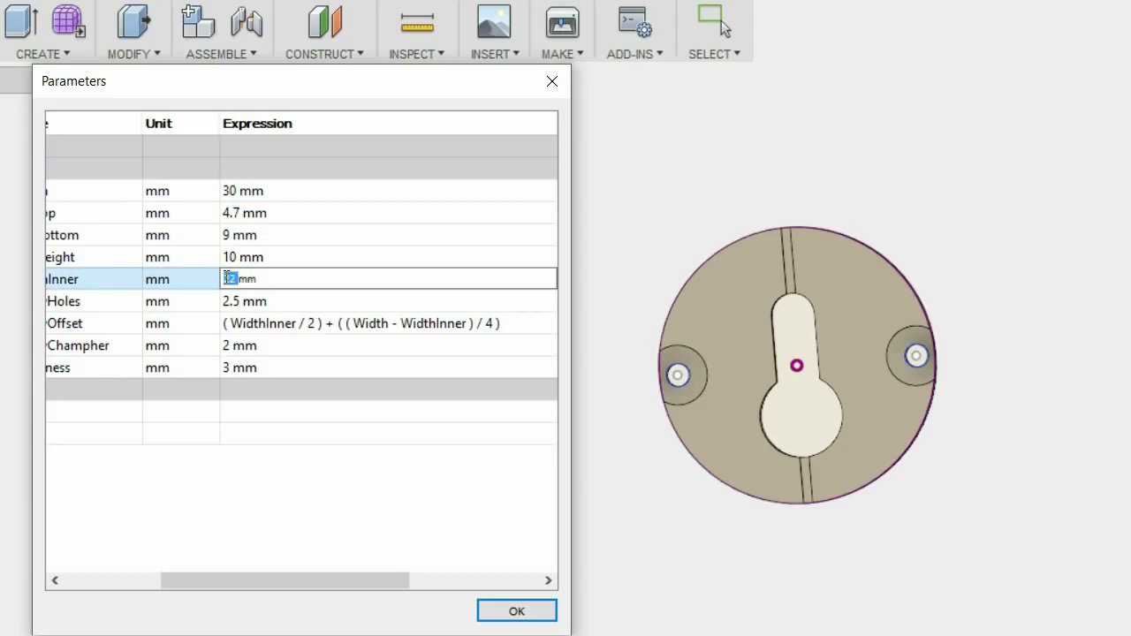
{"action": "type", "text": "15"}
{"action": "key", "text": "Return"}
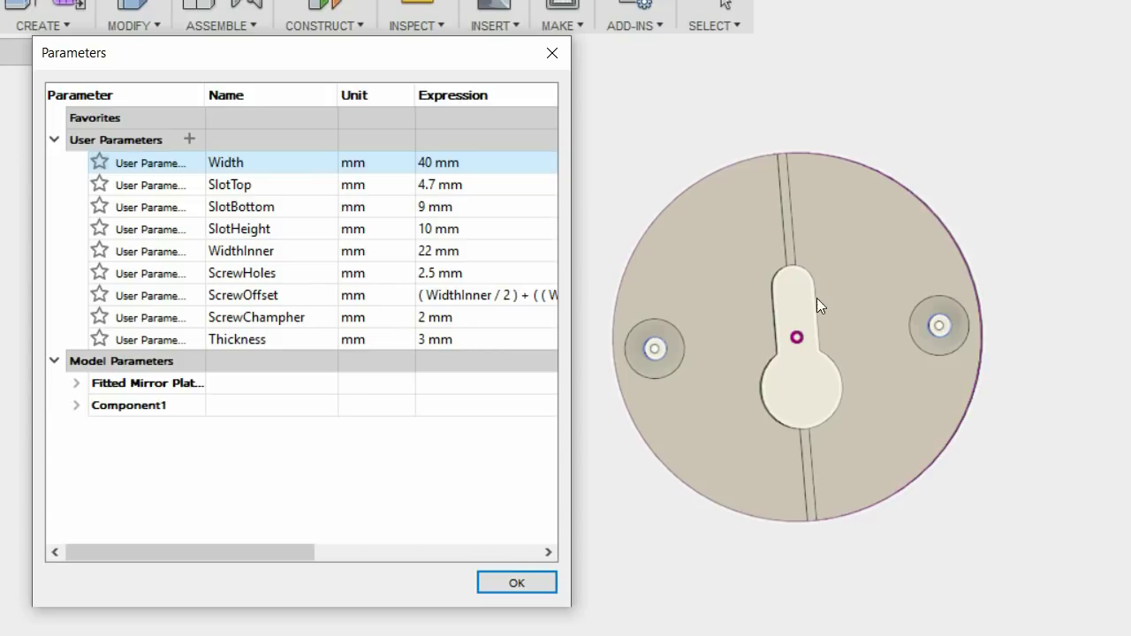
- Try SlotTop at 6 mm, then undo it back to 4.7 mm
{"action": "left_click", "coordinate": [495, 185]}
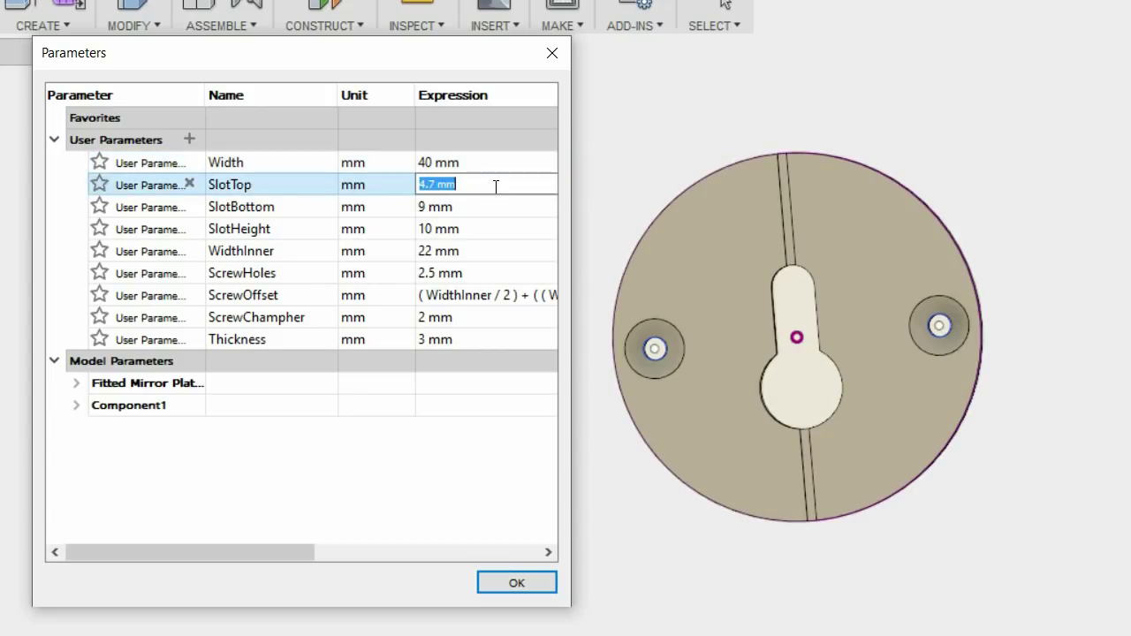
{"action": "key", "text": "BackSpace"}
{"action": "type", "text": "6"}
{"action": "key", "text": "Return"}
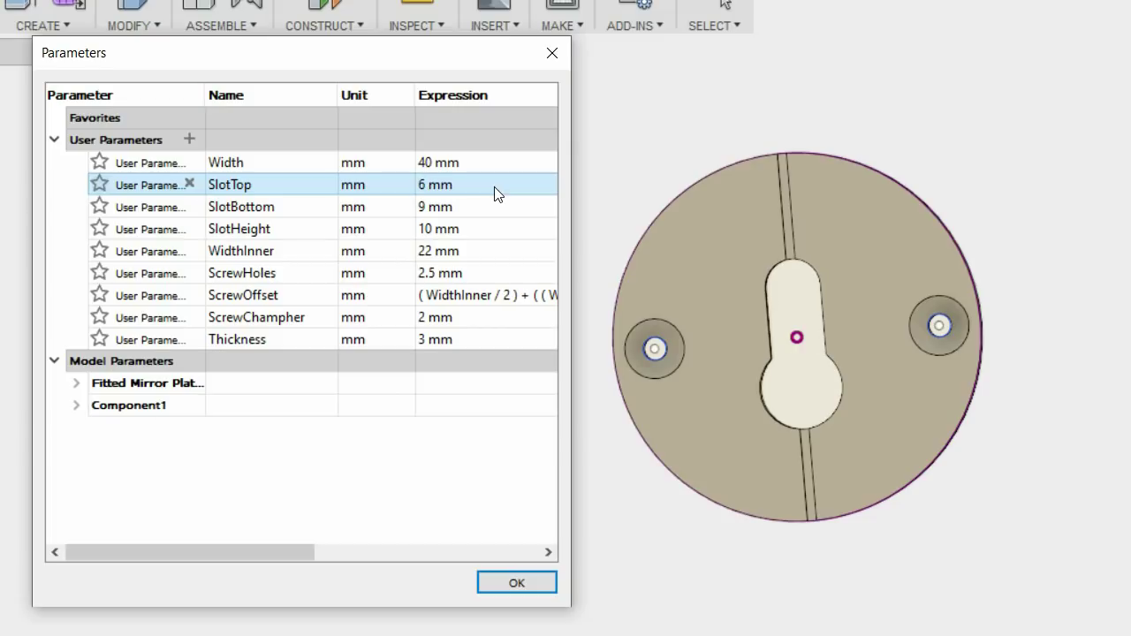
{"action": "left_click", "coordinate": [494, 187]}
{"action": "key", "text": "ctrl+z"}
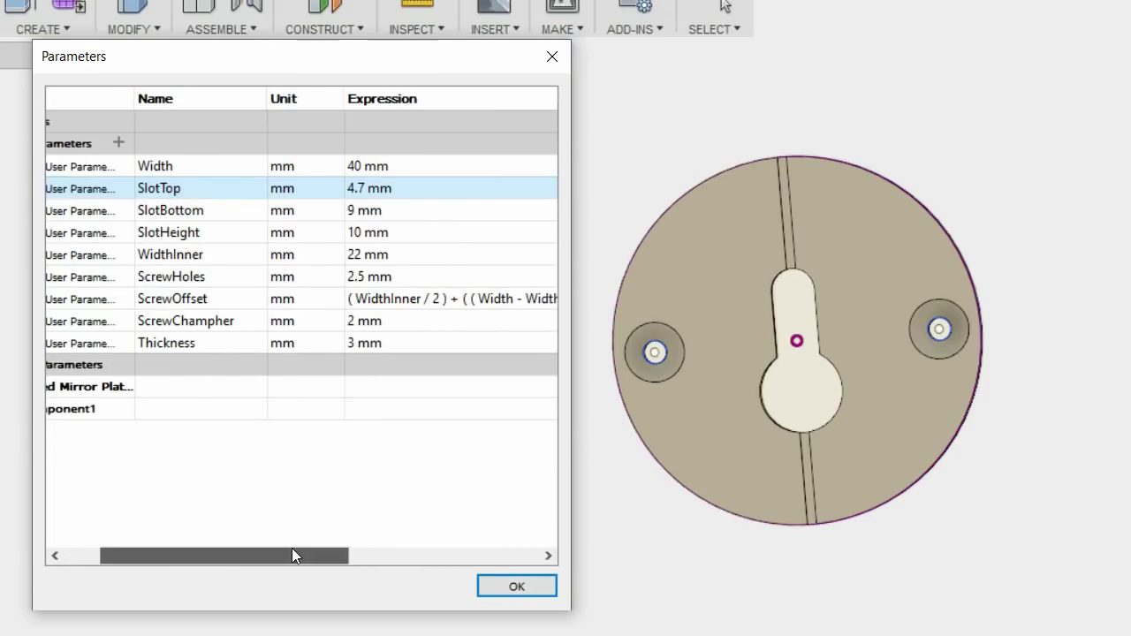
- Try SlotBottom values of 12 mm and then 5 mm
{"action": "left_click", "coordinate": [387, 210]}
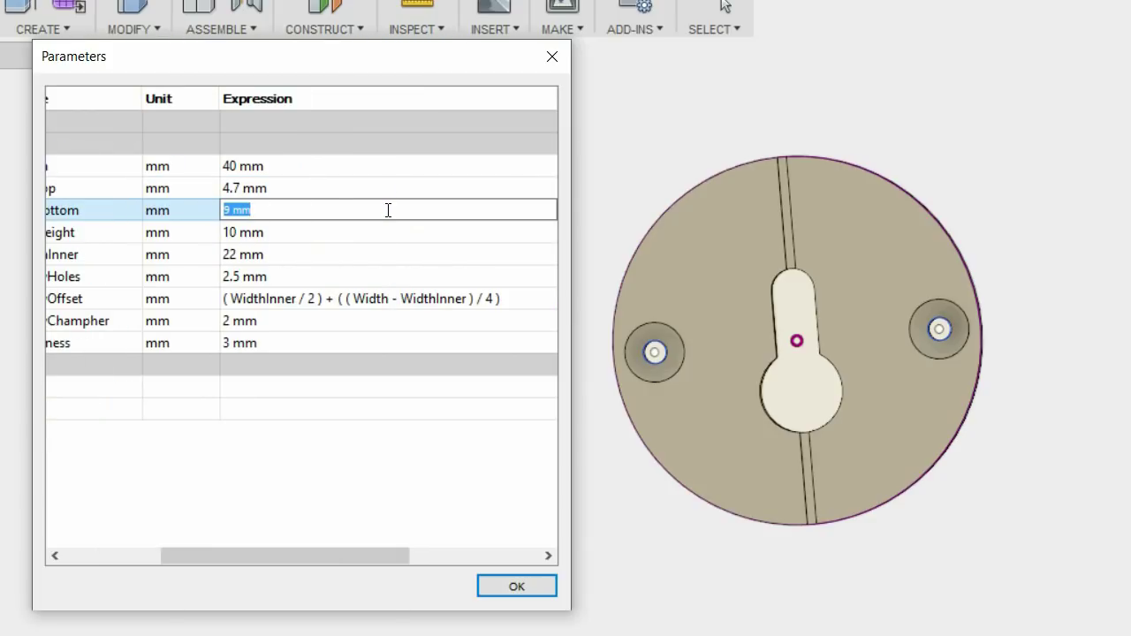
{"action": "key", "text": "BackSpace"}
{"action": "type", "text": "12"}
{"action": "key", "text": "Return"}
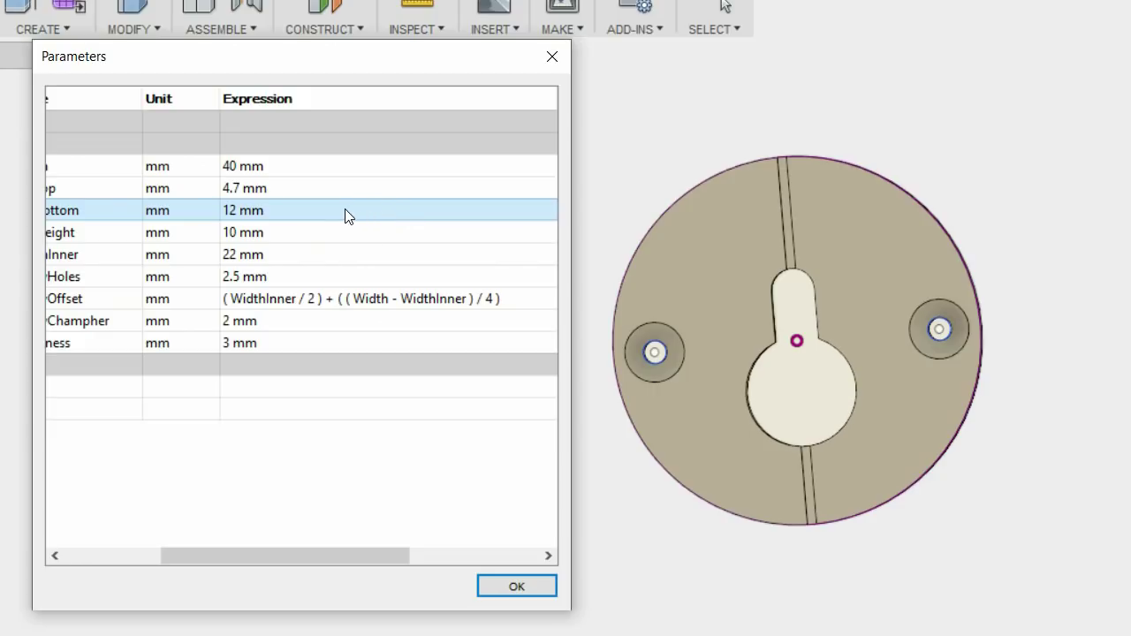
{"action": "double_click", "coordinate": [346, 210]}
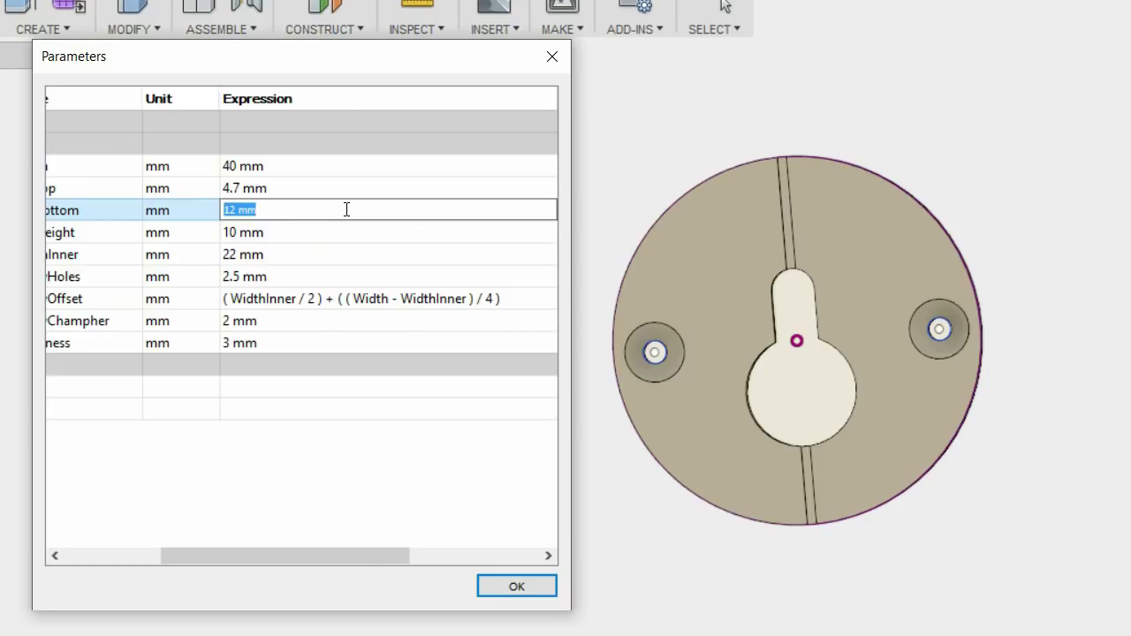
{"action": "type", "text": "5"}
{"action": "key", "text": "Return"}
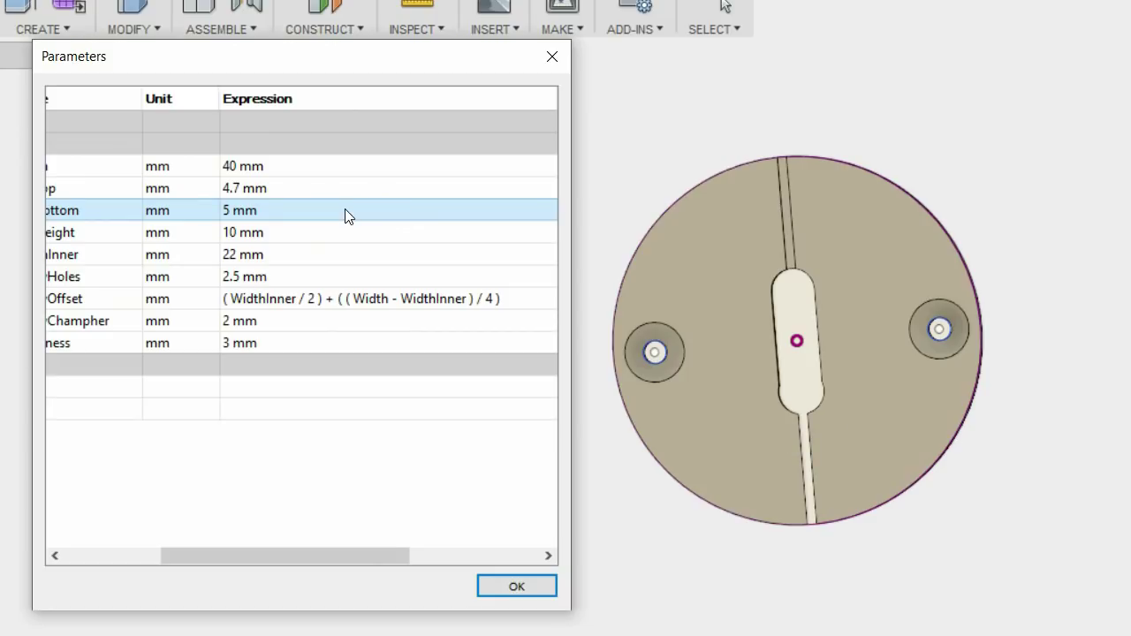
- Try SlotBottom at 9 mm, then settle on 5 mm
{"action": "double_click", "coordinate": [345, 211]}
{"action": "type", "text": "9"}
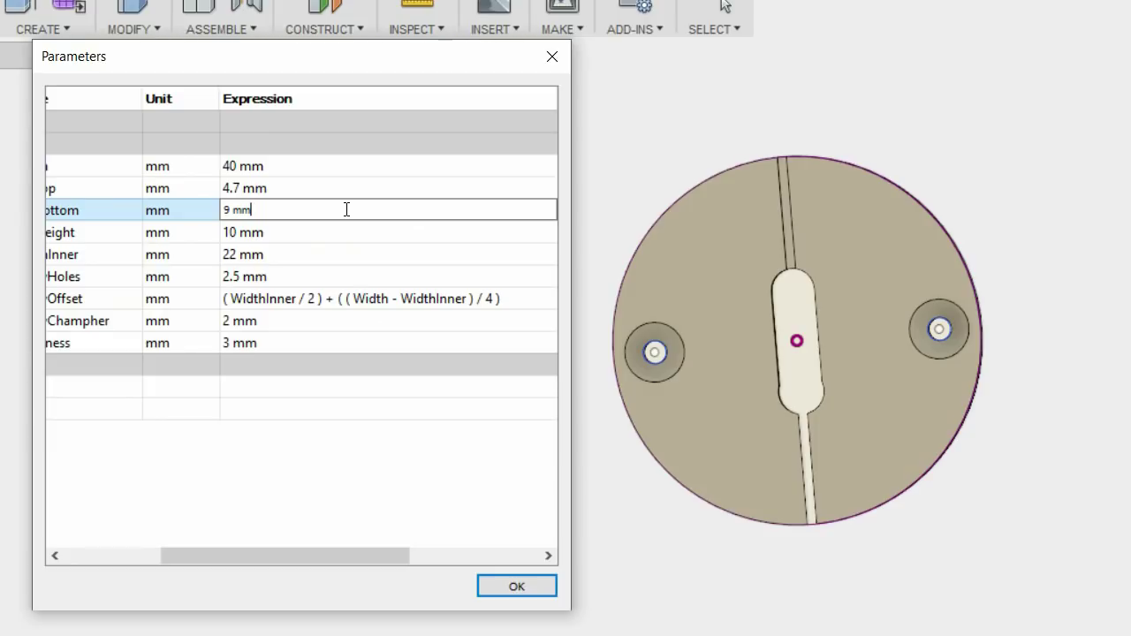
{"action": "key", "text": "Return"}
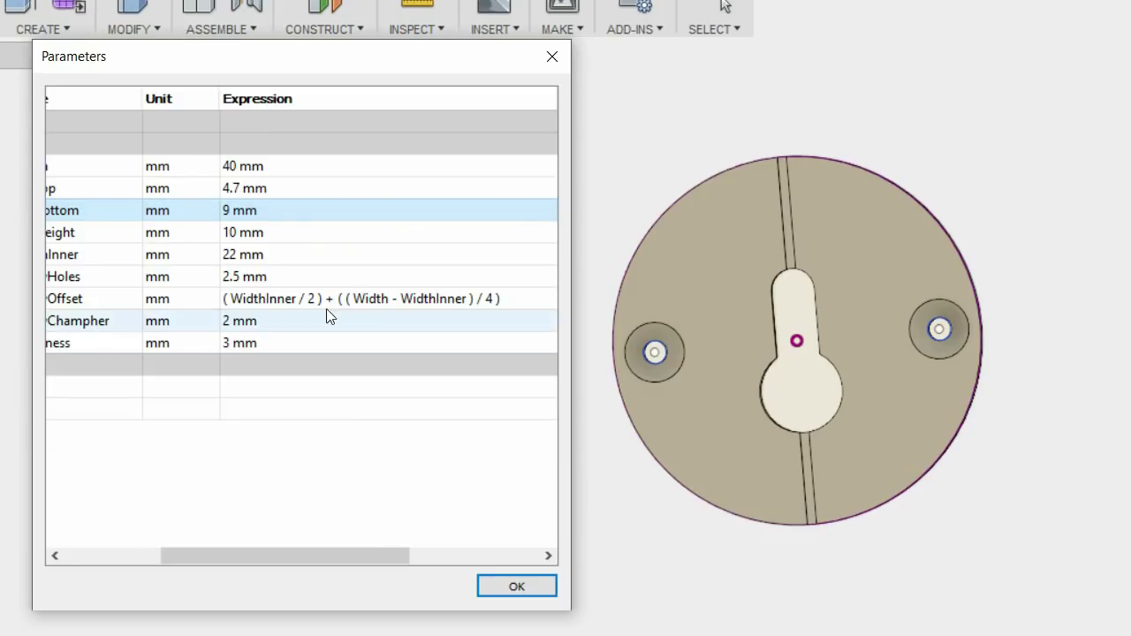
{"action": "double_click", "coordinate": [288, 210]}
{"action": "type", "text": "5"}
{"action": "key", "text": "Return"}
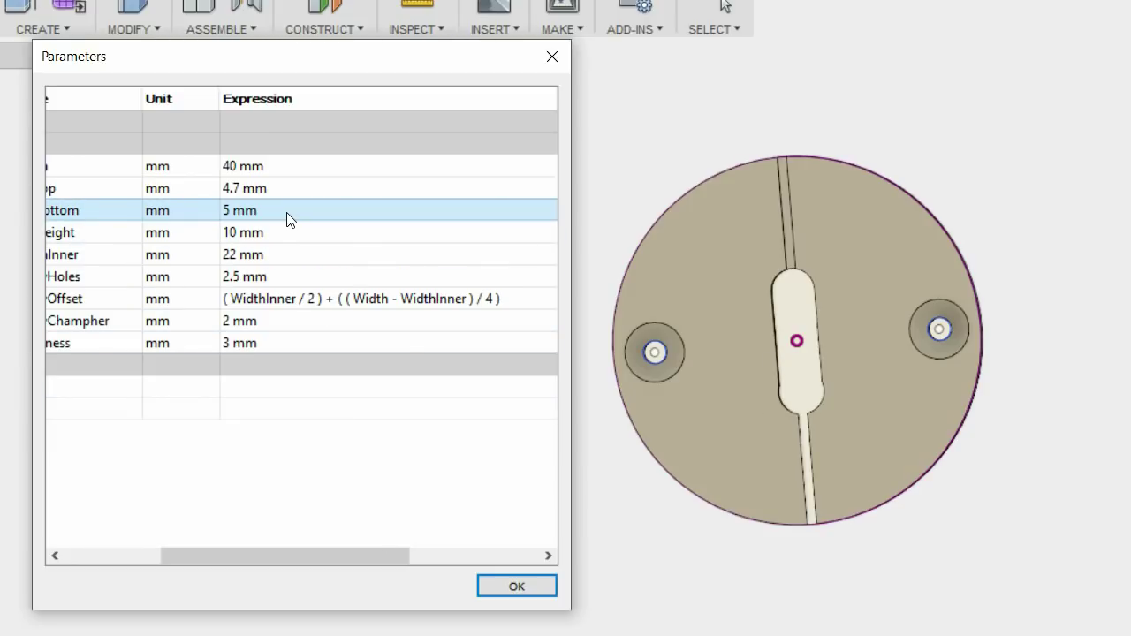
- Review the disc with SlotBottom at 9 mm from an angled view, then close Parameters
{"action": "scroll", "coordinate": [848, 486], "scroll_direction": "up", "scroll_amount": 5}
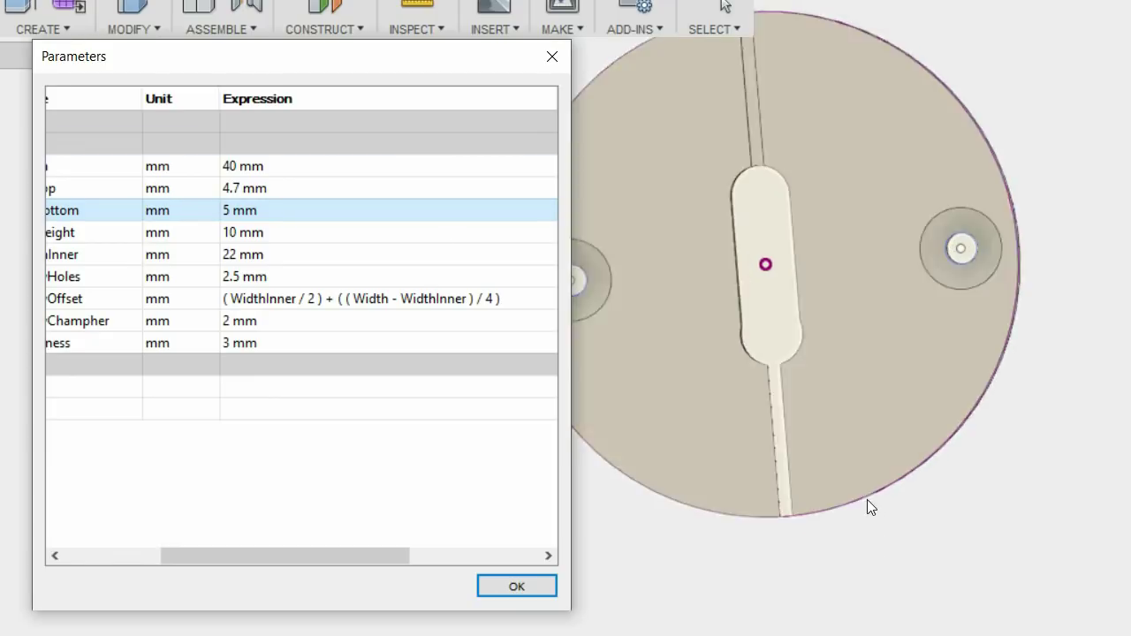
{"action": "middle_click_drag", "start_coordinate": [712, 433], "coordinate": [720, 292], "text": "shift"}
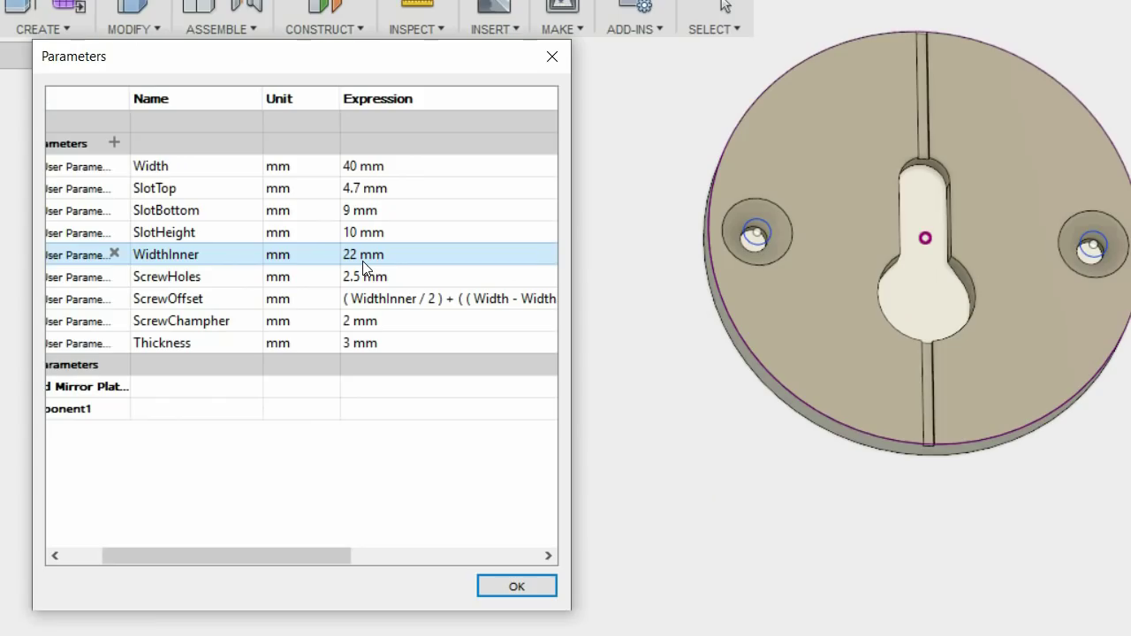
{"action": "middle_click_drag", "start_coordinate": [824, 212], "coordinate": [752, 302]}
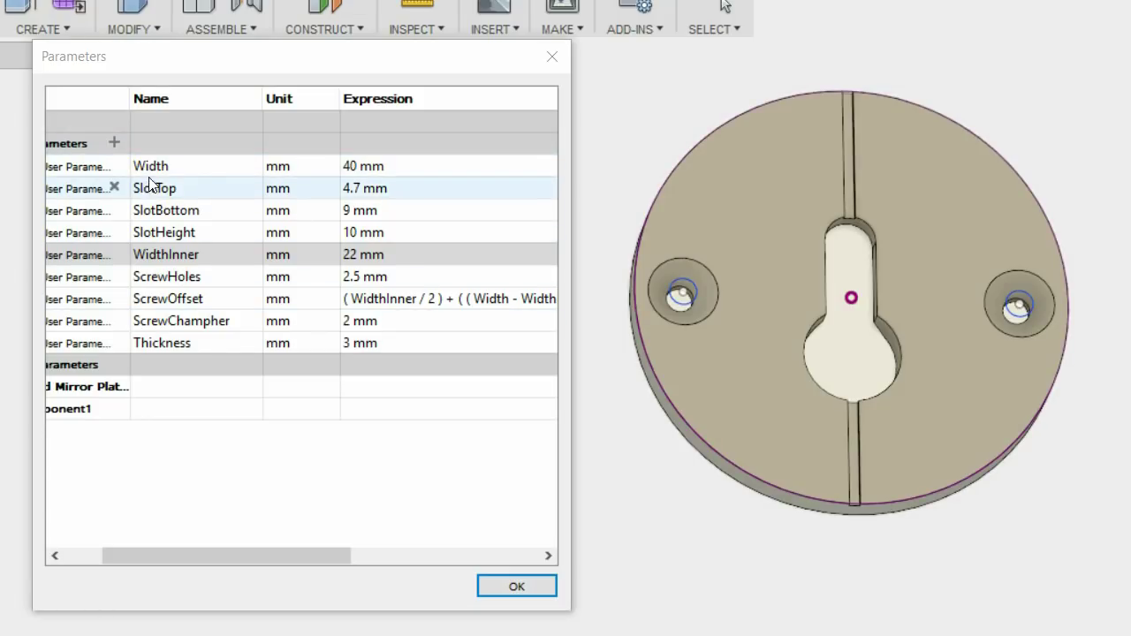
{"action": "left_click", "coordinate": [294, 551]}
{"action": "left_click_drag", "start_coordinate": [295, 548], "coordinate": [194, 564]}
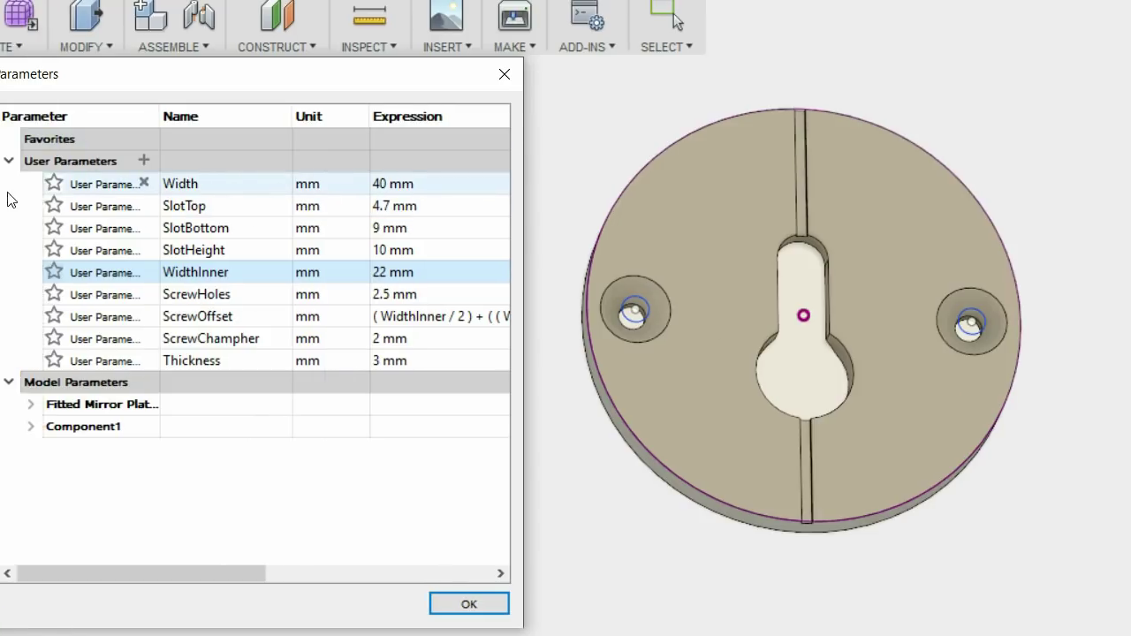
- Edit the Base sketch and toggle the selected keyhole circles between normal and construction
{"action": "right_click", "coordinate": [31, 239]}
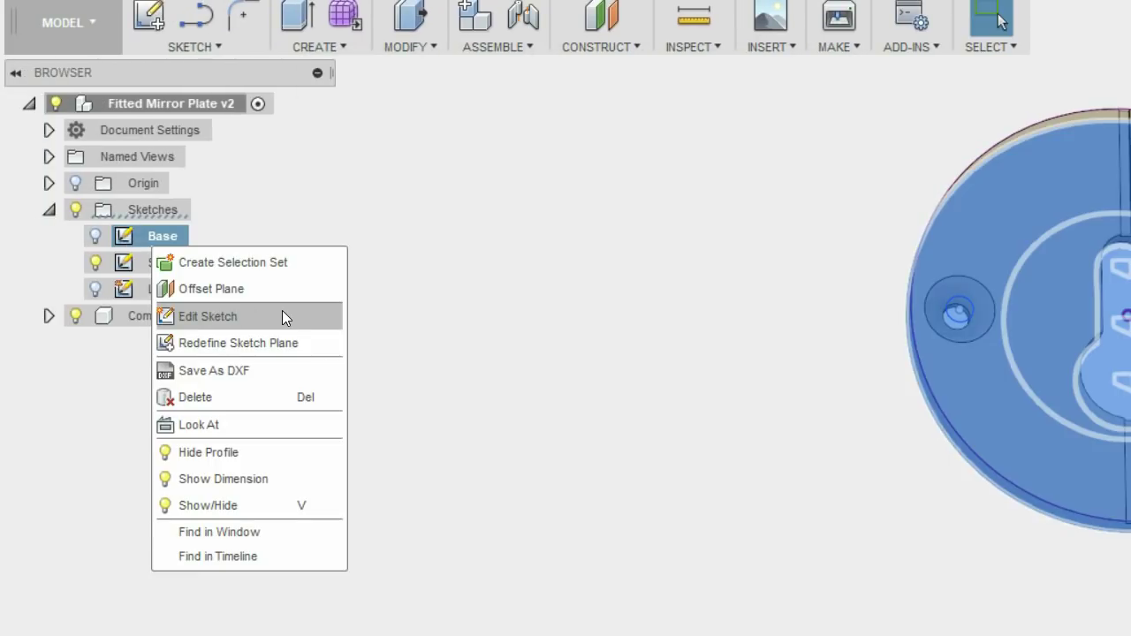
{"action": "left_click", "coordinate": [155, 314]}
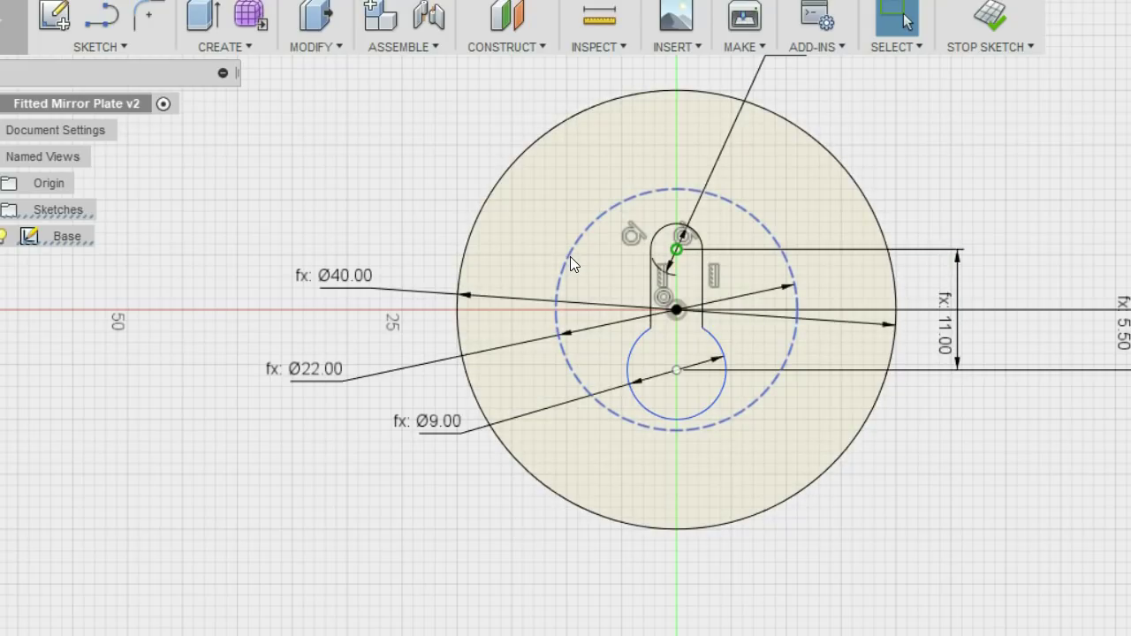
{"action": "right_click", "coordinate": [618, 198]}
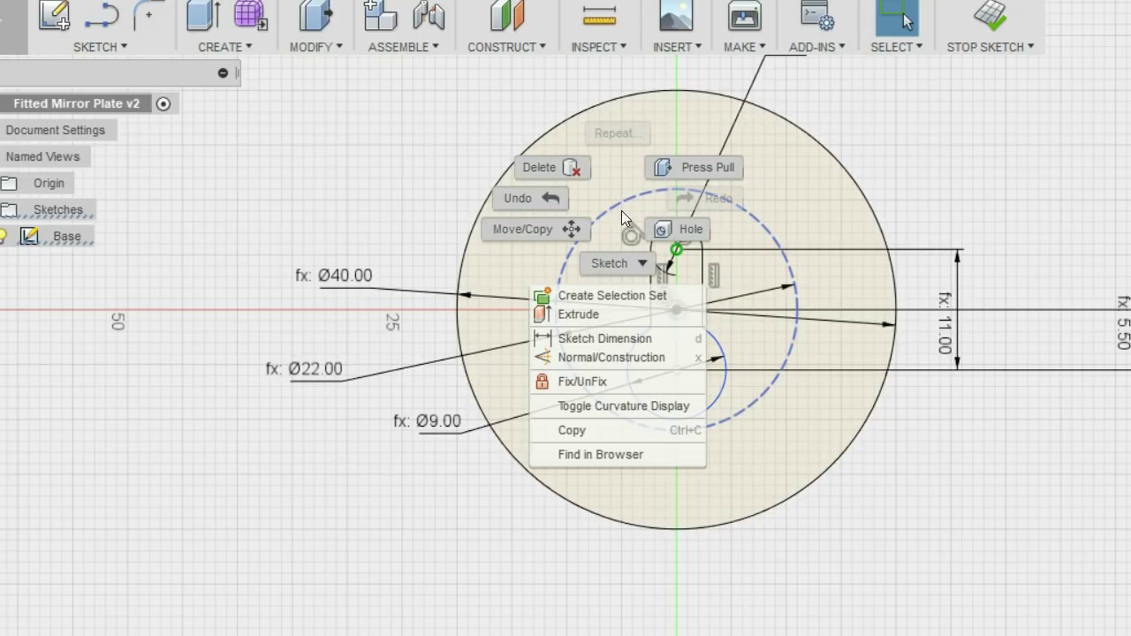
{"action": "left_click", "coordinate": [591, 360]}
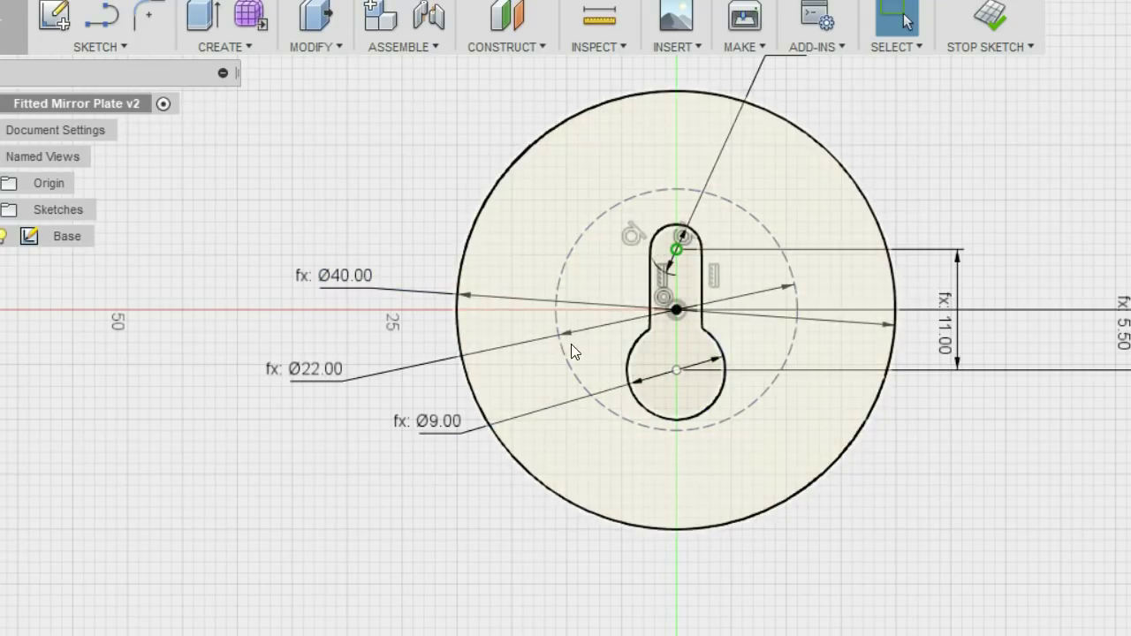
{"action": "left_click", "coordinate": [665, 415]}
{"action": "key", "text": "Escape"}
{"action": "middle_click_drag", "start_coordinate": [579, 226], "coordinate": [526, 285]}
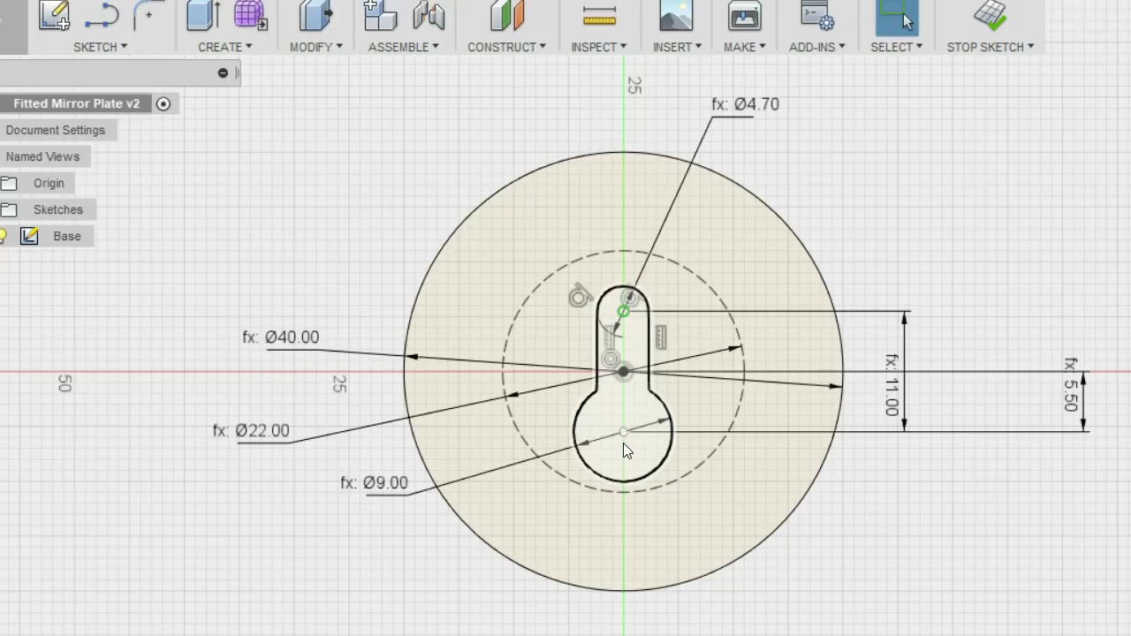
- Zoom into the slot, exit the Base sketch and reopen the Parameters dialog
{"action": "scroll", "coordinate": [751, 354], "scroll_direction": "up", "scroll_amount": 1}
{"action": "scroll", "coordinate": [752, 355], "scroll_direction": "down", "scroll_amount": 2}
{"action": "scroll", "coordinate": [756, 355], "scroll_direction": "up", "scroll_amount": 2}
{"action": "scroll", "coordinate": [757, 354], "scroll_direction": "up", "scroll_amount": 2}
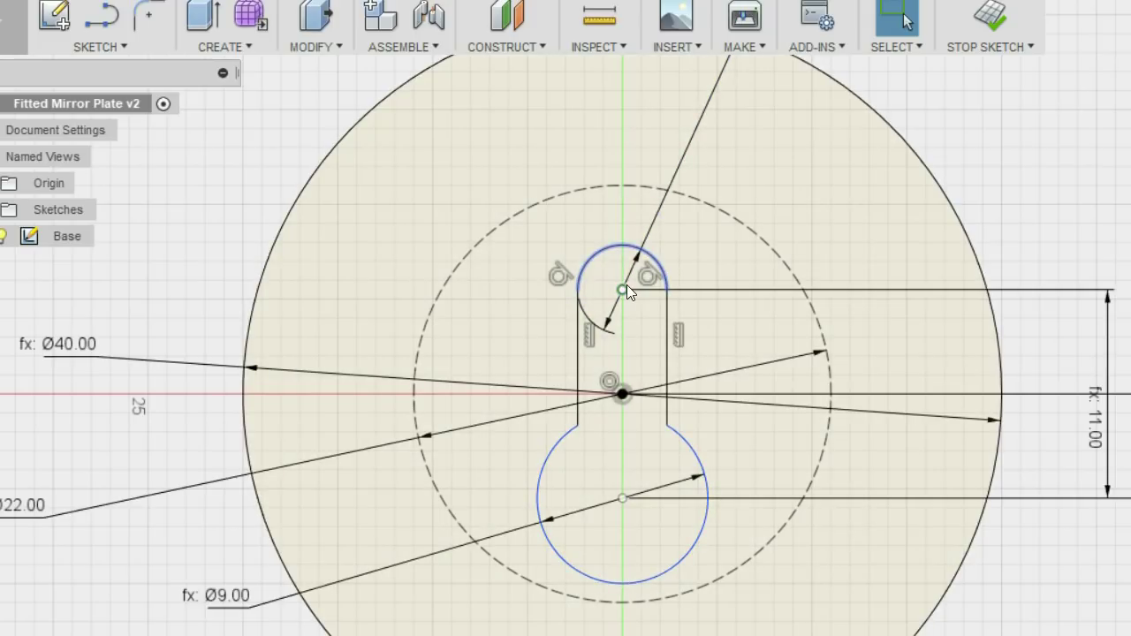
{"action": "right_click", "coordinate": [624, 291]}
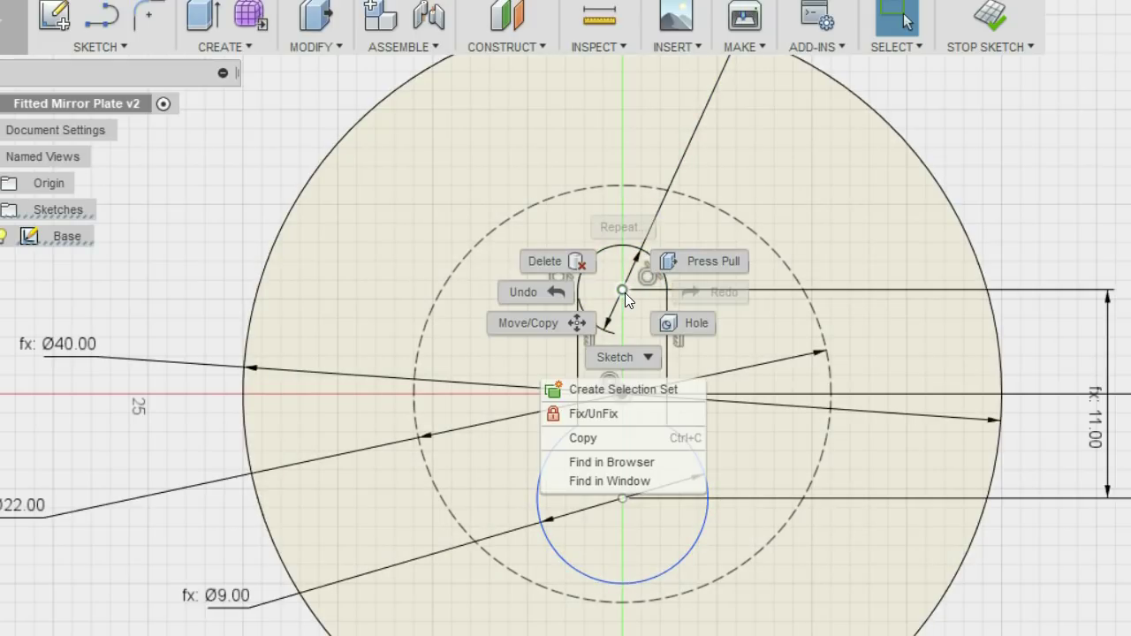
{"action": "left_click", "coordinate": [830, 258]}
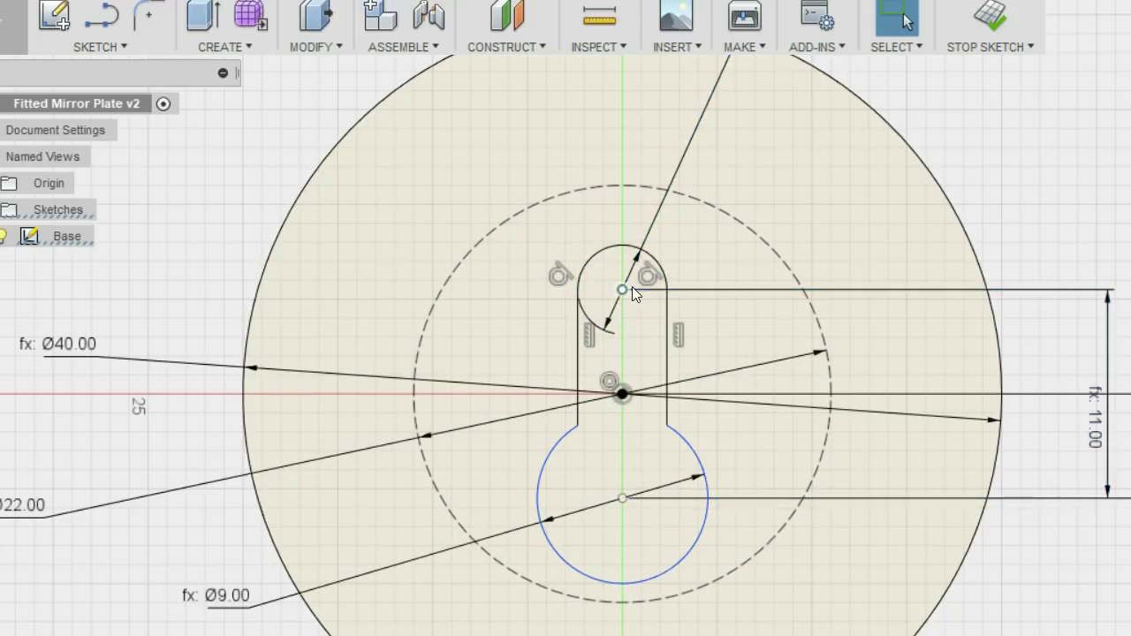
{"action": "scroll", "coordinate": [644, 316], "scroll_direction": "down", "scroll_amount": 4}
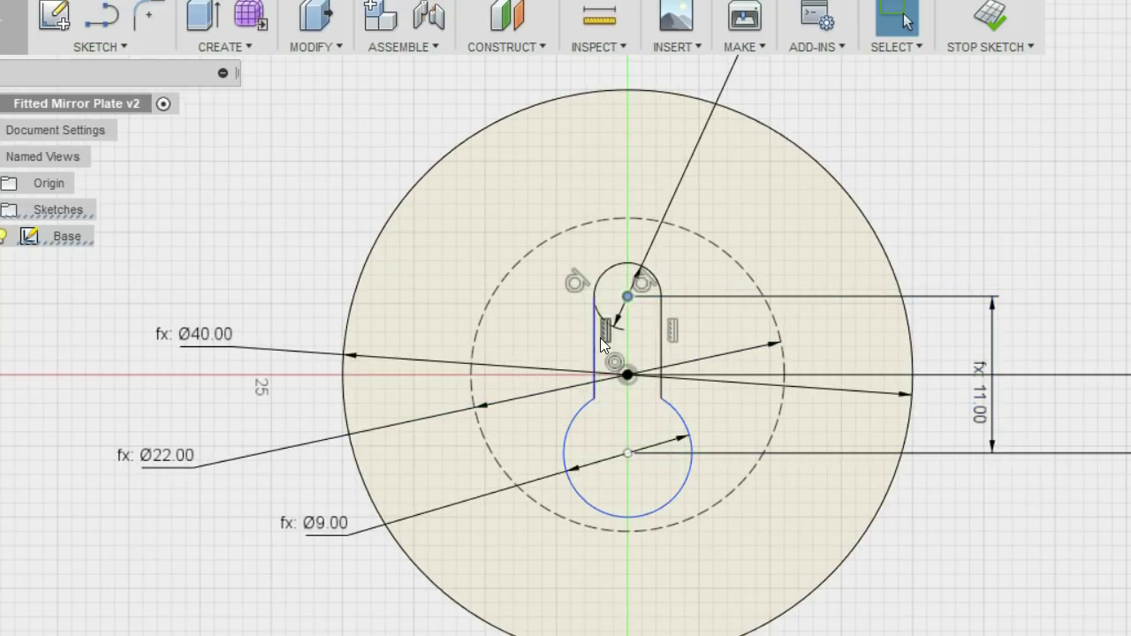
{"action": "scroll", "coordinate": [649, 361], "scroll_direction": "down", "scroll_amount": 3}
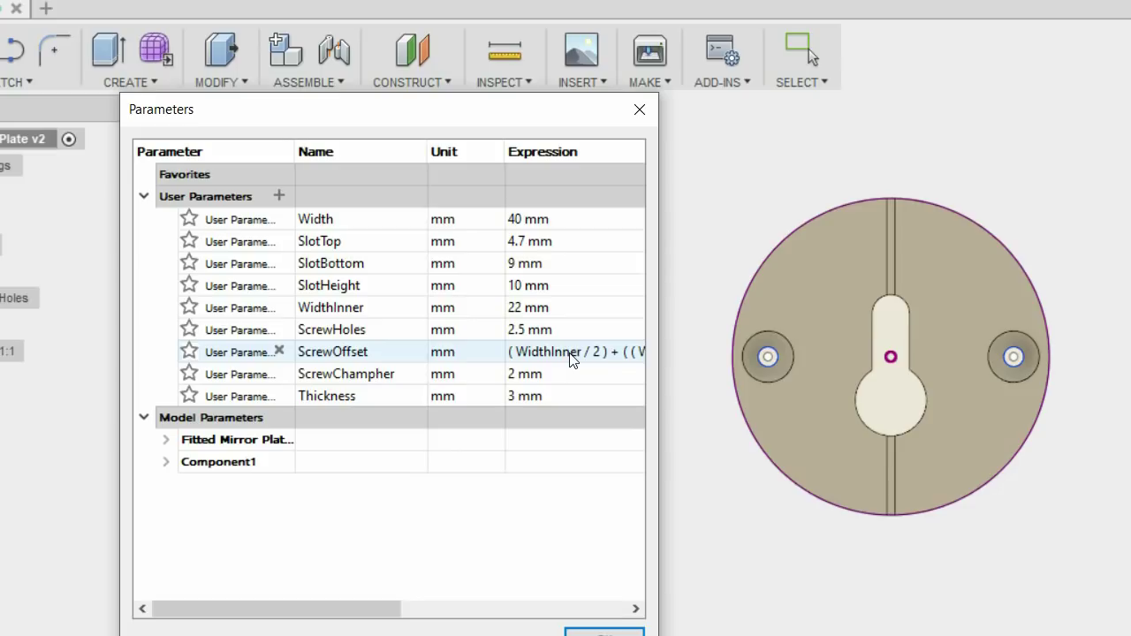
- Set Width to 50 mm and WidthInner to 25 mm, pushing ScrewOffset to 18.75
{"action": "left_click", "coordinate": [570, 352]}
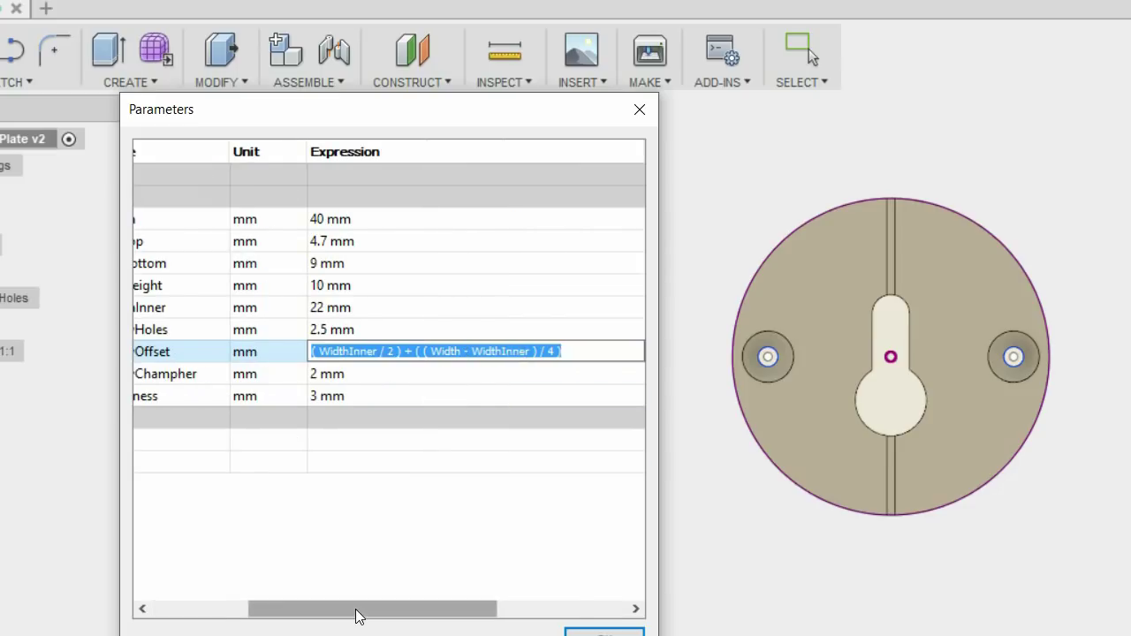
{"action": "left_click_drag", "start_coordinate": [356, 614], "coordinate": [281, 610]}
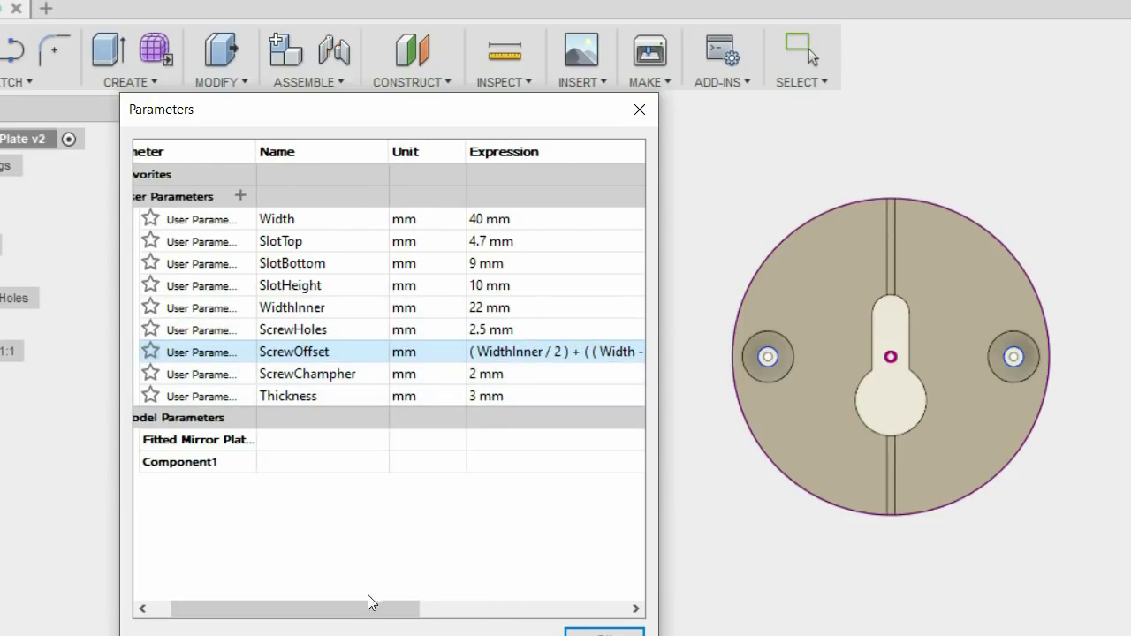
{"action": "left_click_drag", "start_coordinate": [368, 601], "coordinate": [415, 605]}
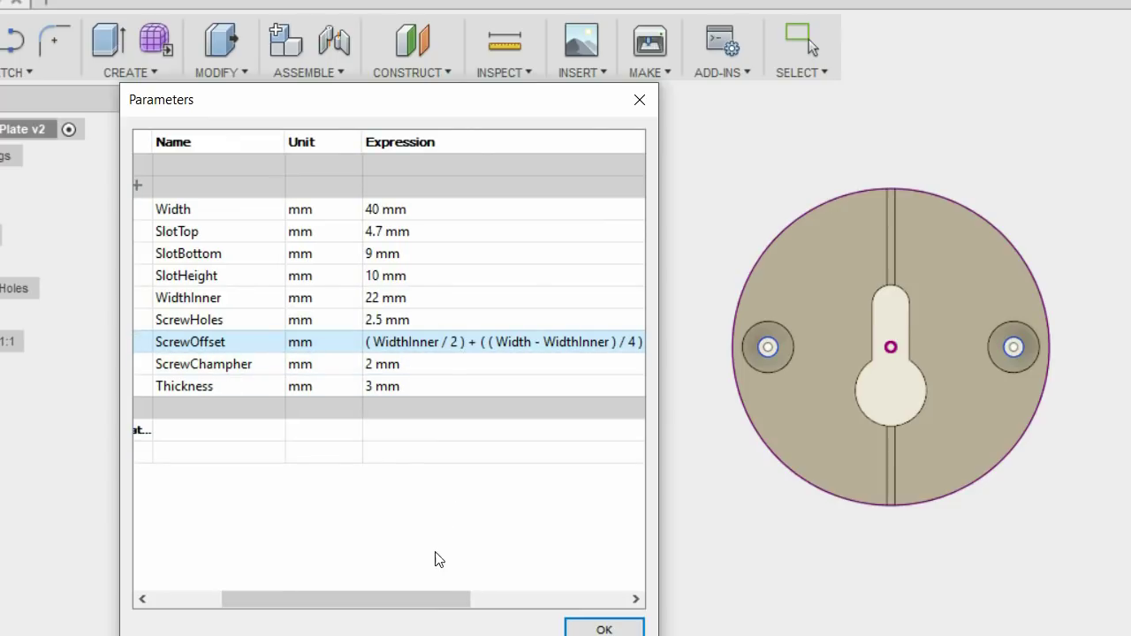
{"action": "left_click_drag", "start_coordinate": [430, 585], "coordinate": [487, 583]}
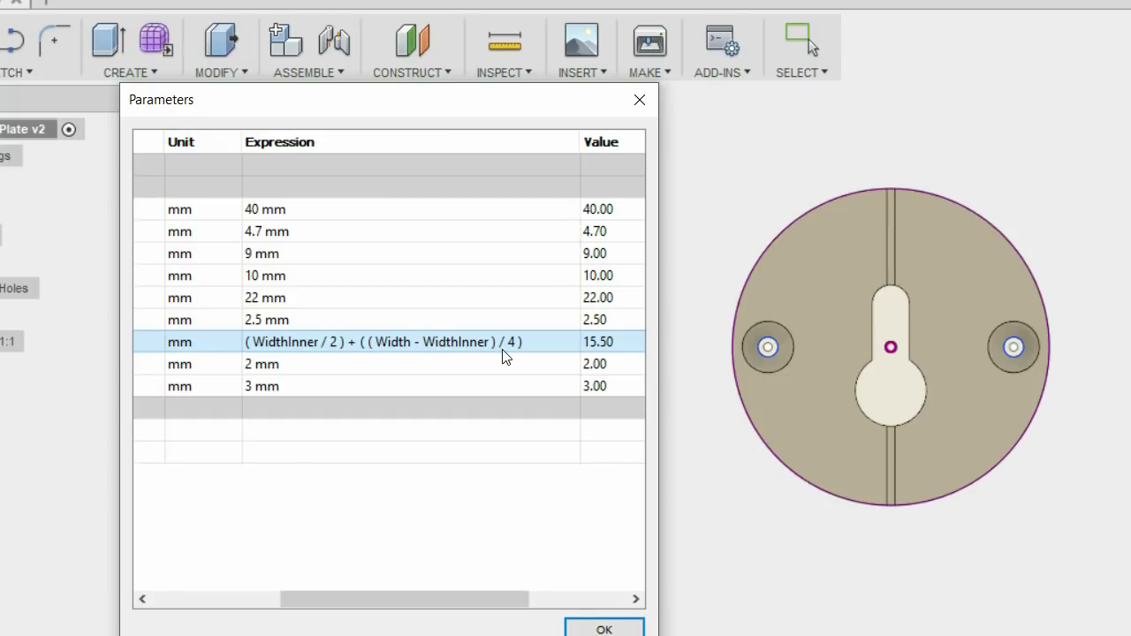
{"action": "left_click_drag", "start_coordinate": [462, 601], "coordinate": [508, 595]}
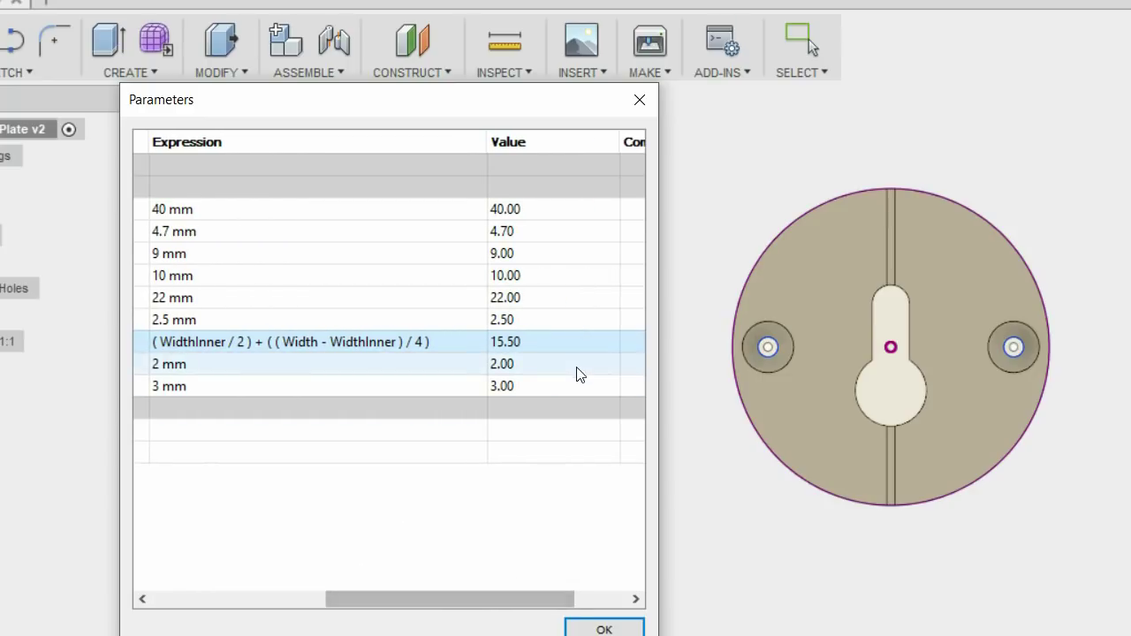
{"action": "left_click", "coordinate": [513, 212]}
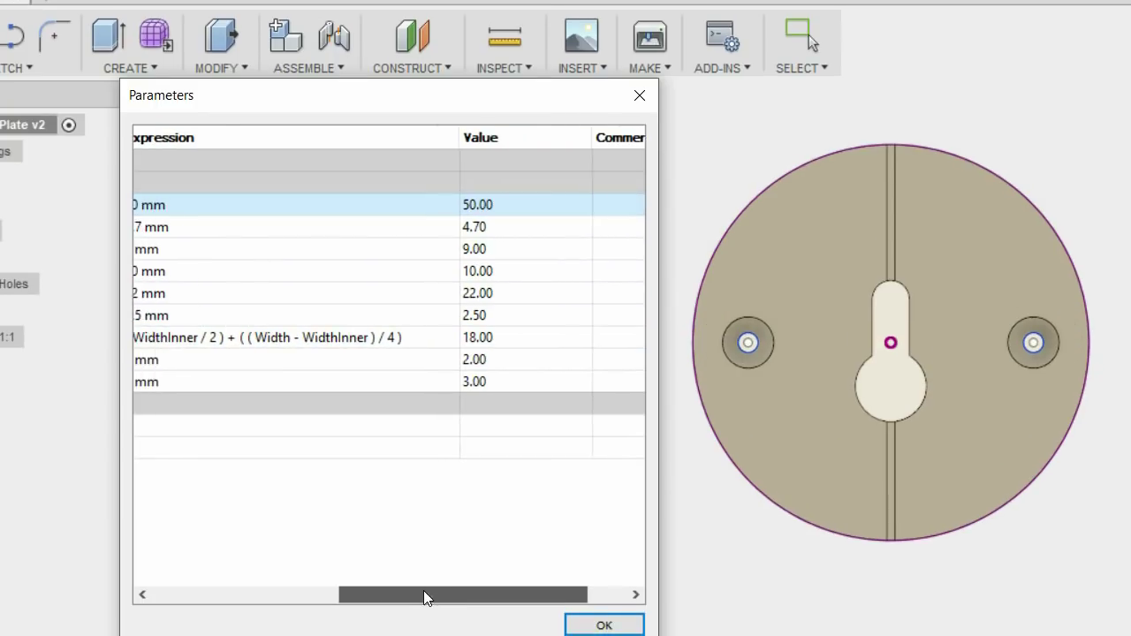
{"action": "mouse_move", "coordinate": [424, 599]}
{"action": "left_mouse_down"}
{"action": "mouse_move", "coordinate": [300, 603]}
{"action": "mouse_move", "coordinate": [434, 599]}
{"action": "left_mouse_up"}
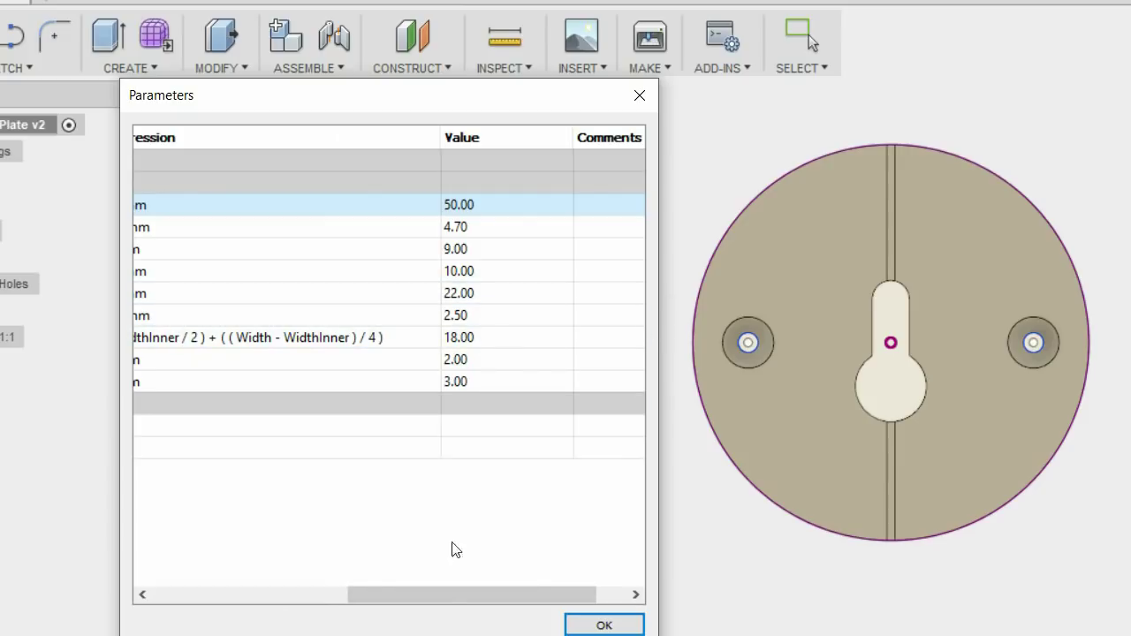
{"action": "left_click_drag", "start_coordinate": [449, 601], "coordinate": [382, 601]}
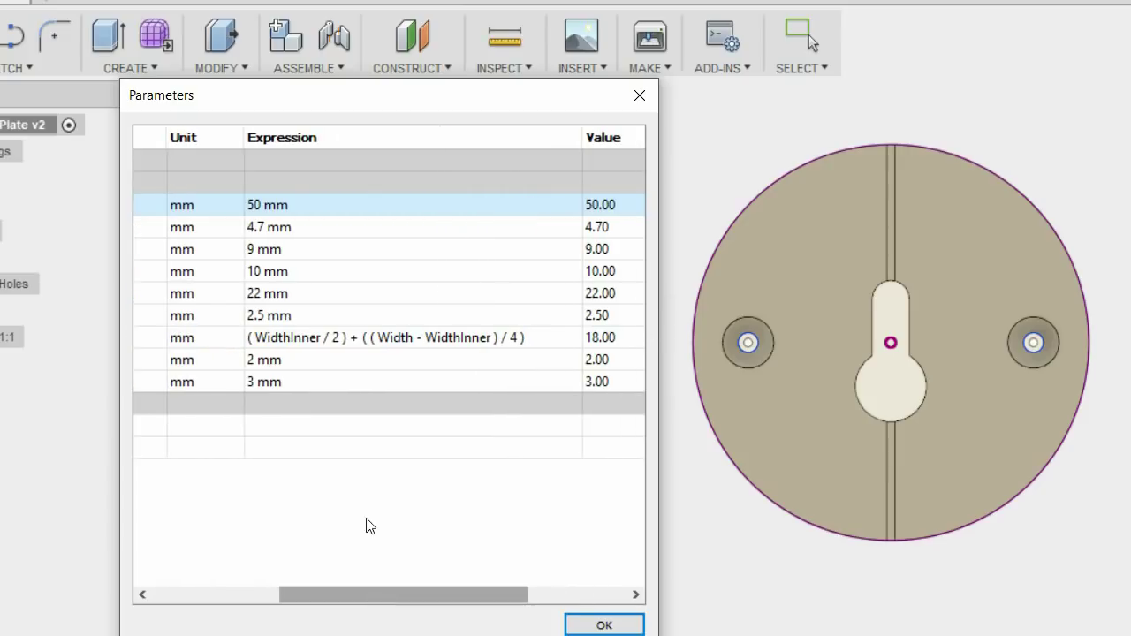
{"action": "left_click", "coordinate": [285, 293]}
{"action": "type", "text": "25"}
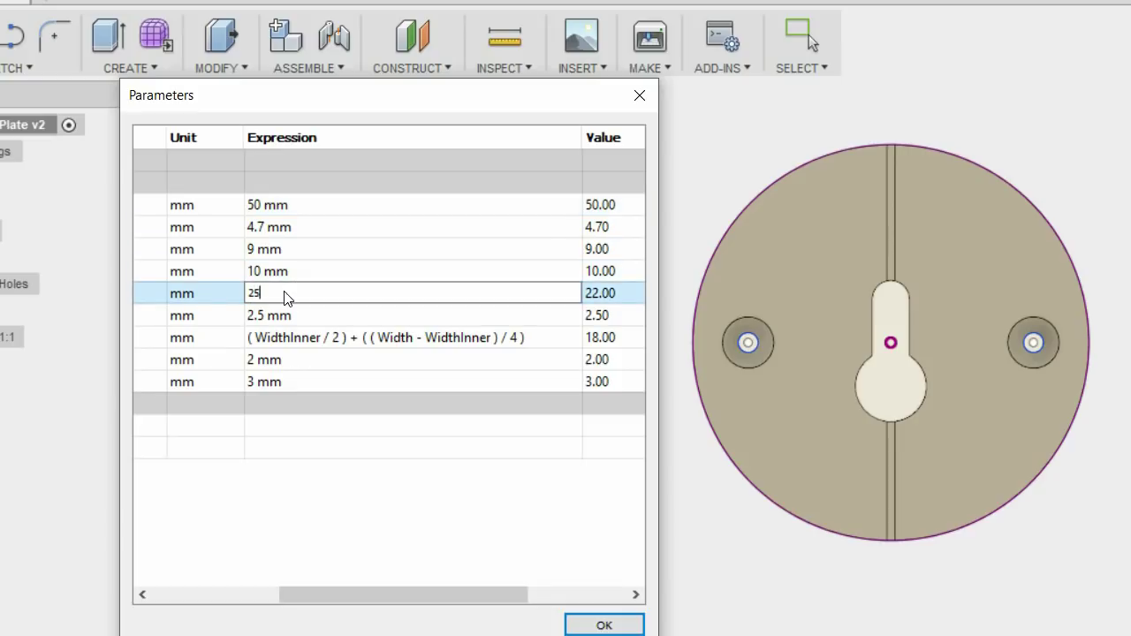
{"action": "key", "text": "Return"}
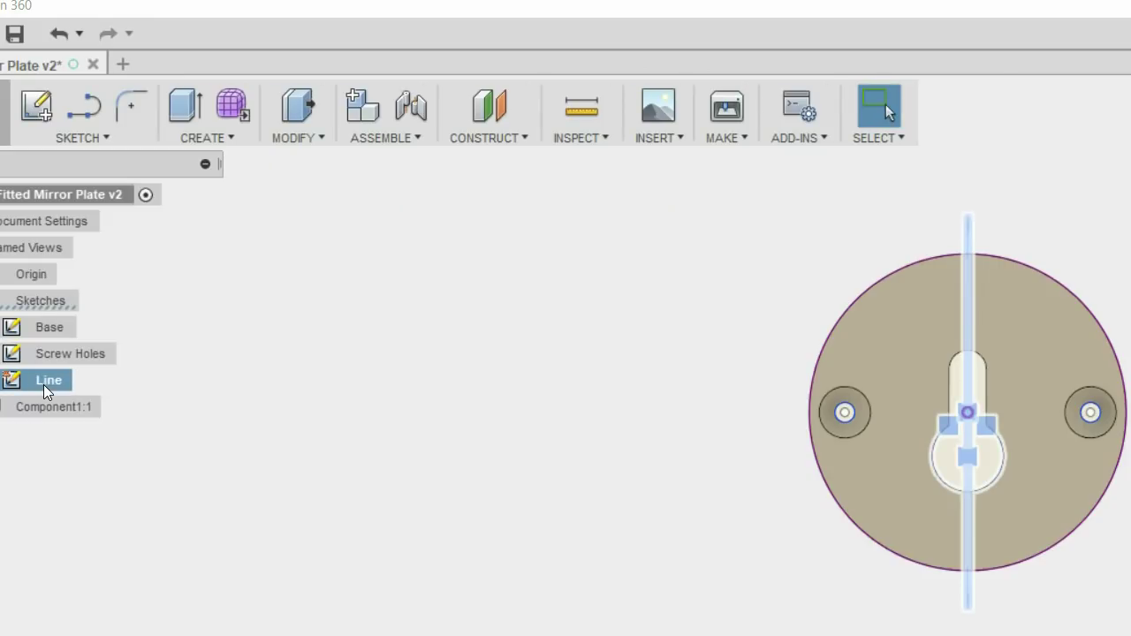
- Orbit and zoom the enlarged plate to check the countersinks, the slot and its underside
{"action": "left_click", "coordinate": [55, 358]}
{"action": "key", "text": "Escape"}
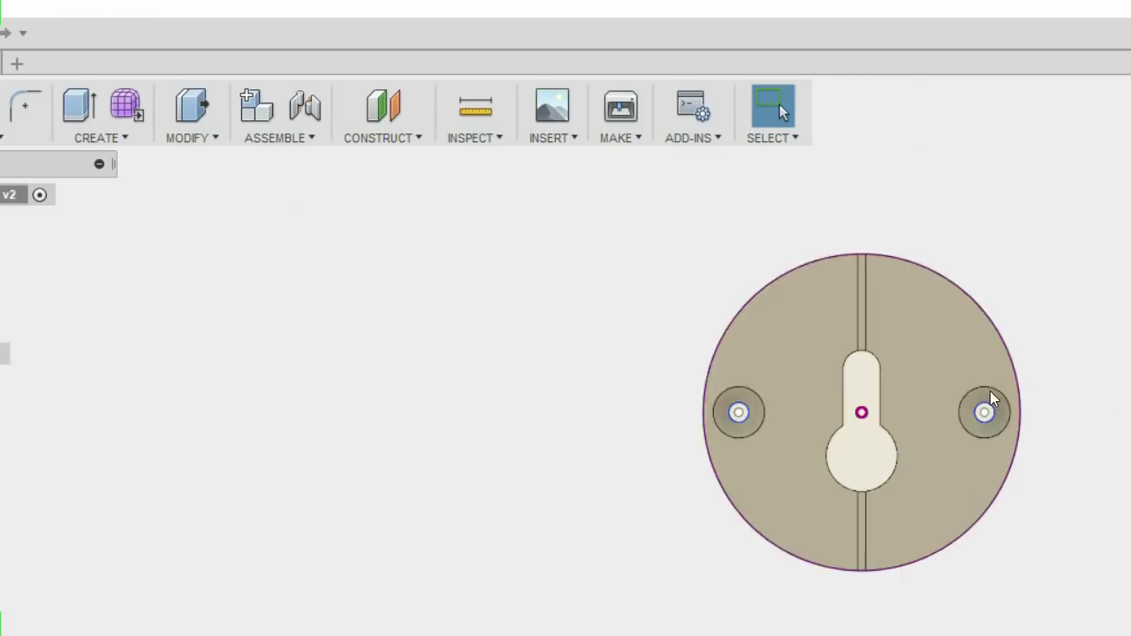
{"action": "scroll", "coordinate": [871, 442], "scroll_direction": "up", "scroll_amount": 3}
{"action": "middle_click_drag", "start_coordinate": [871, 442], "coordinate": [777, 578], "text": "shift"}
{"action": "scroll", "coordinate": [478, 457], "scroll_direction": "up", "scroll_amount": 2}
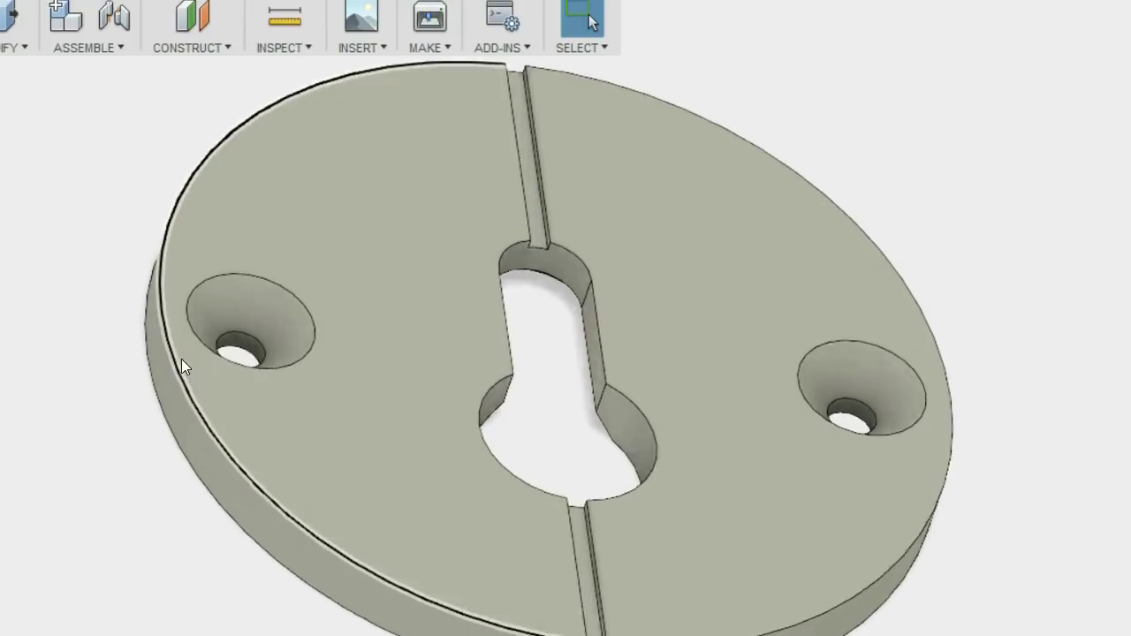
{"action": "scroll", "coordinate": [181, 365], "scroll_direction": "up", "scroll_amount": 1}
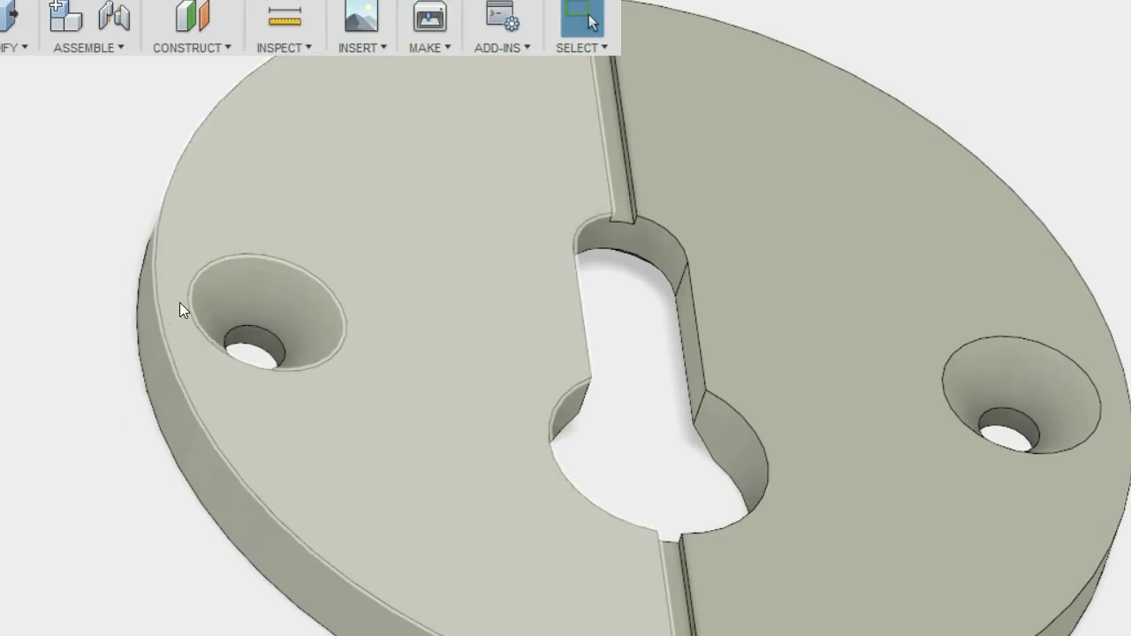
{"action": "middle_click_drag", "start_coordinate": [515, 384], "coordinate": [553, 359], "text": "shift"}
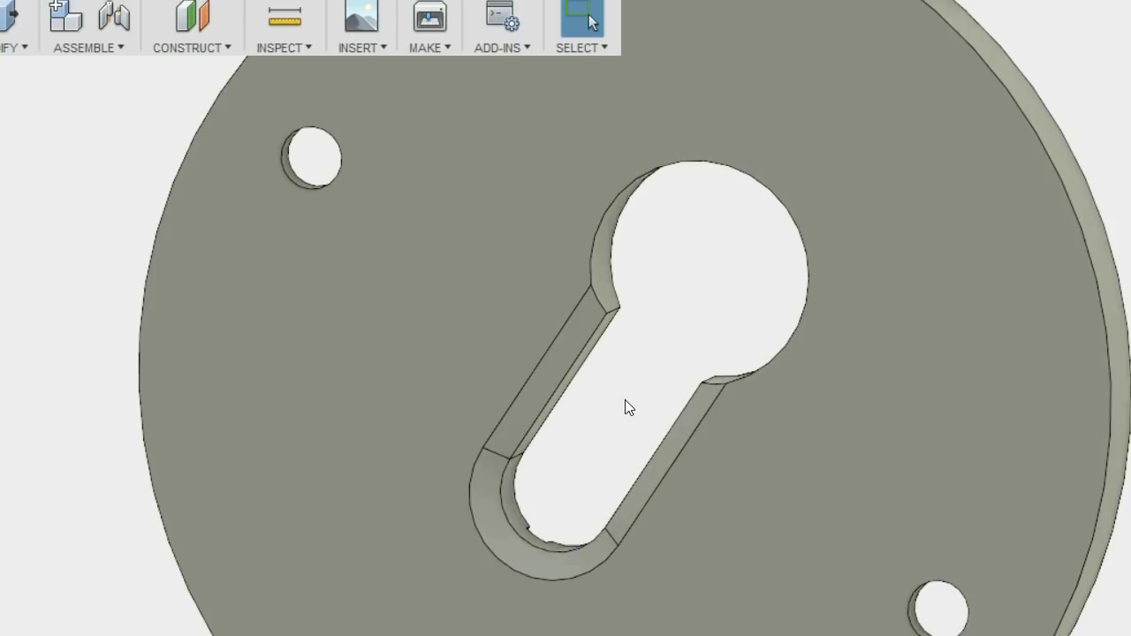
{"action": "middle_click_drag", "start_coordinate": [627, 404], "coordinate": [598, 518], "text": "shift"}
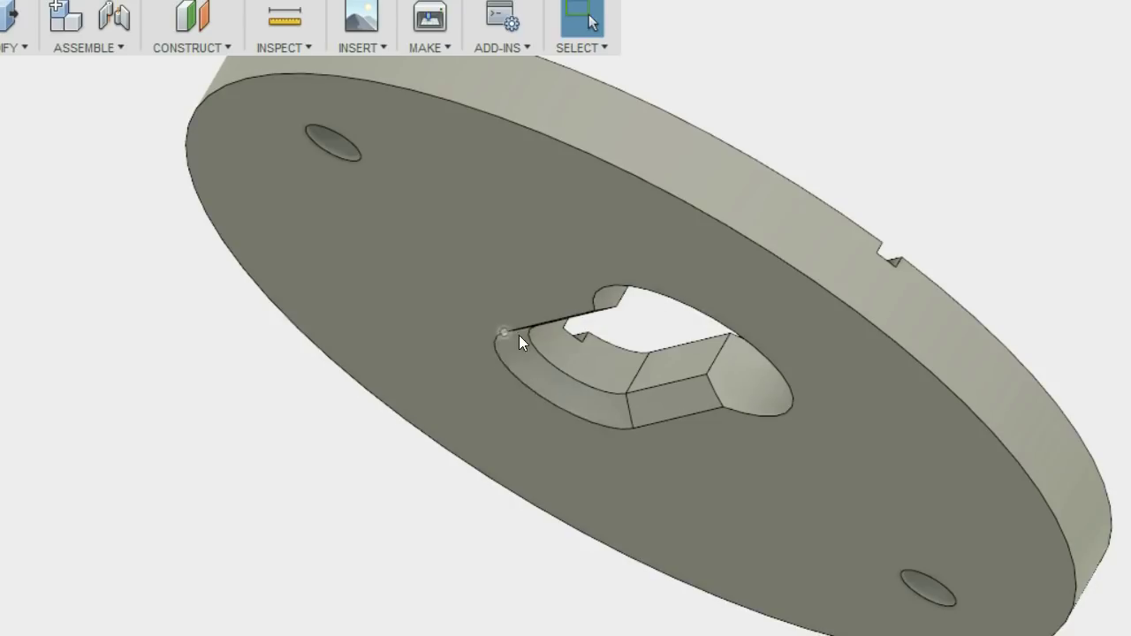
{"action": "middle_click_drag", "start_coordinate": [562, 407], "coordinate": [318, 354], "text": "shift"}
{"action": "scroll", "coordinate": [600, 447], "scroll_direction": "down", "scroll_amount": 3}
{"action": "scroll", "coordinate": [604, 439], "scroll_direction": "down", "scroll_amount": 3}
- In Change Parameters, try a 1 mm ScrewChampher, then set it to 2 mm
{"action": "left_click", "coordinate": [38, 40]}
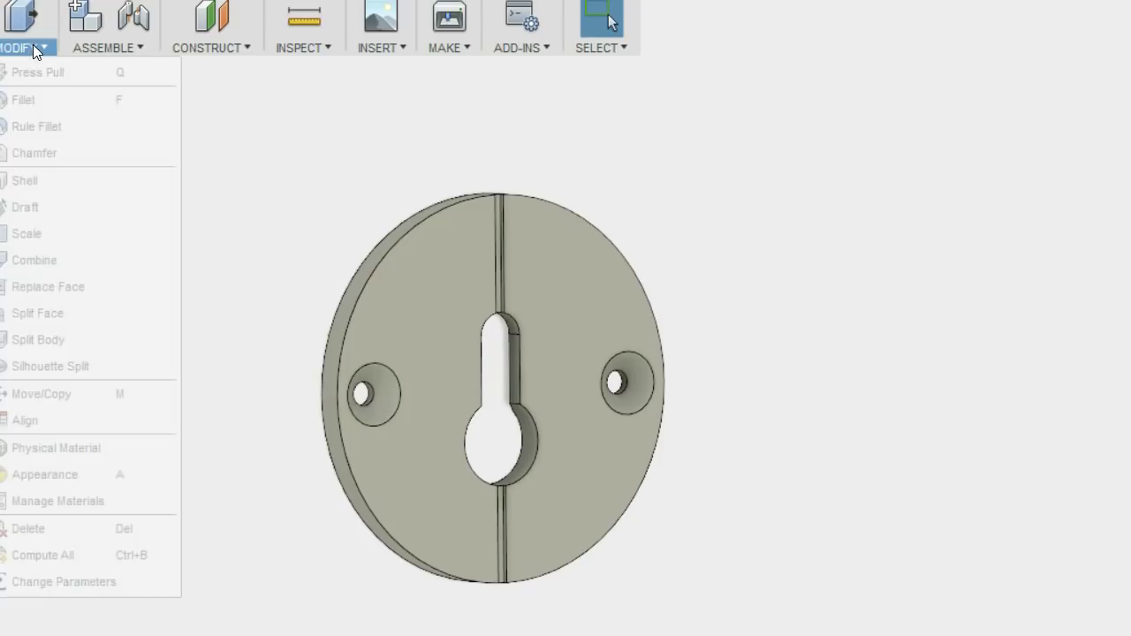
{"action": "left_click", "coordinate": [98, 576]}
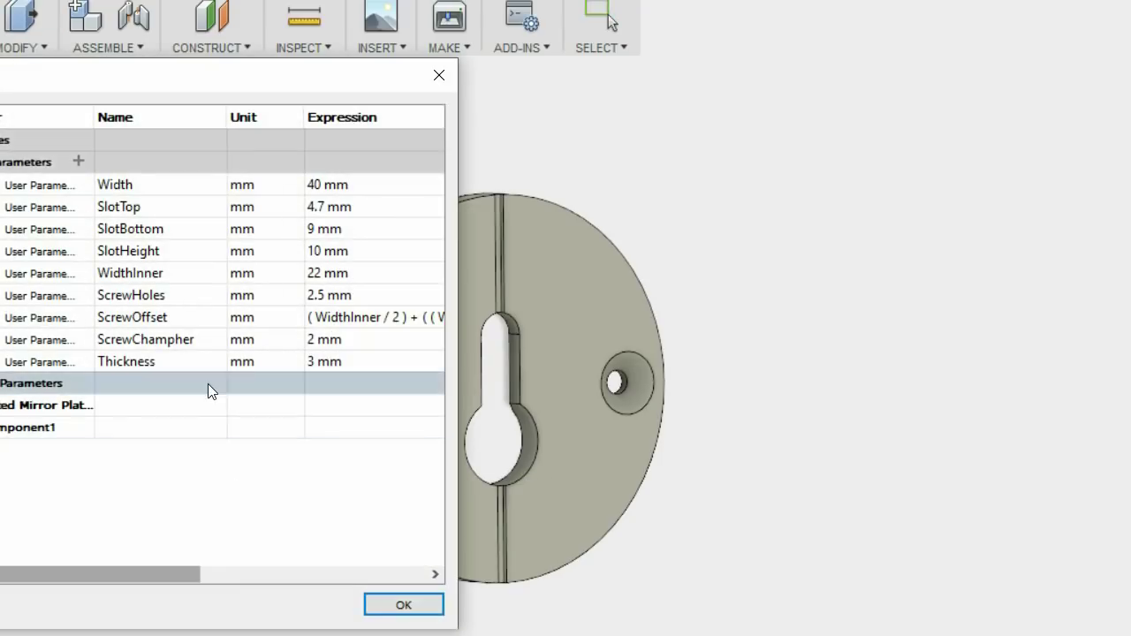
{"action": "left_click", "coordinate": [329, 343]}
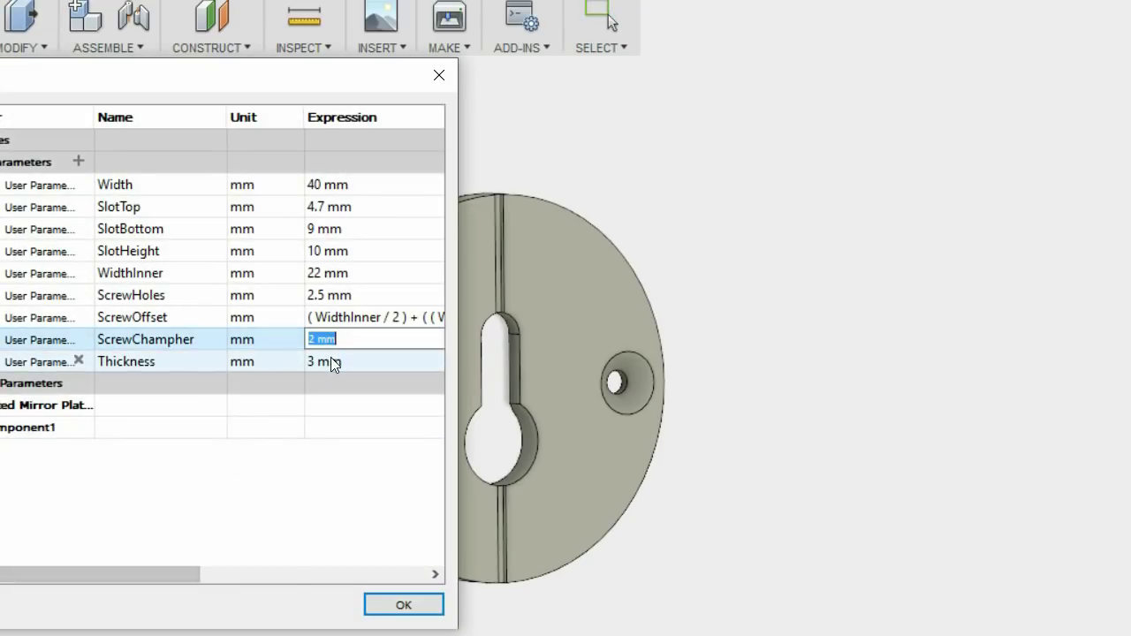
{"action": "type", "text": "1"}
{"action": "key", "text": "Return"}
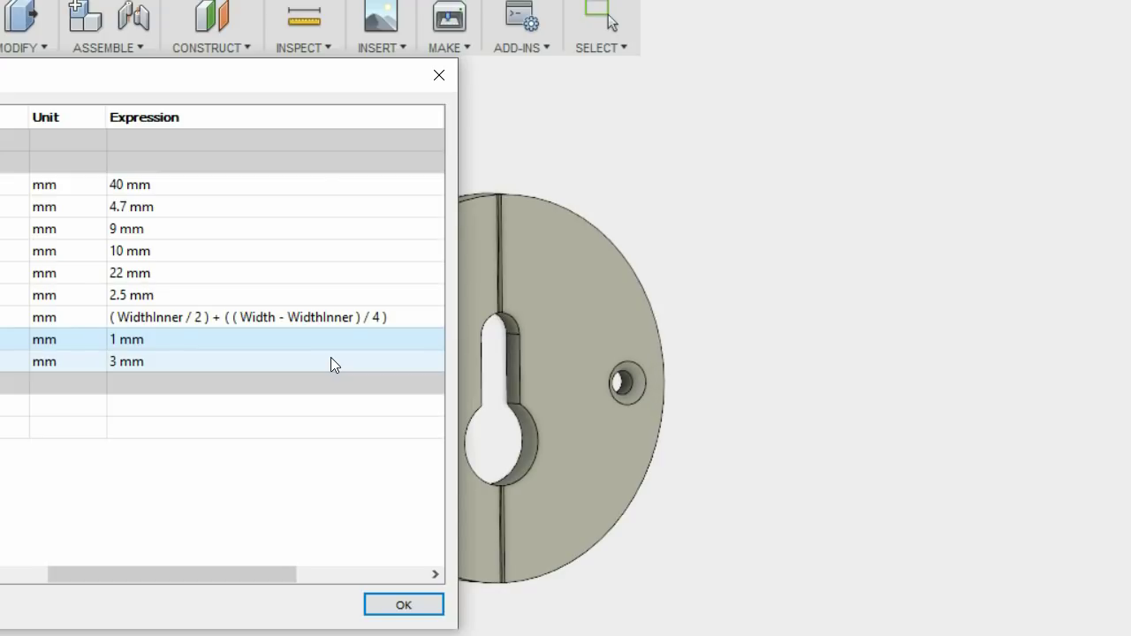
{"action": "left_click", "coordinate": [304, 344]}
{"action": "type", "text": "2"}
{"action": "key", "text": "Return"}
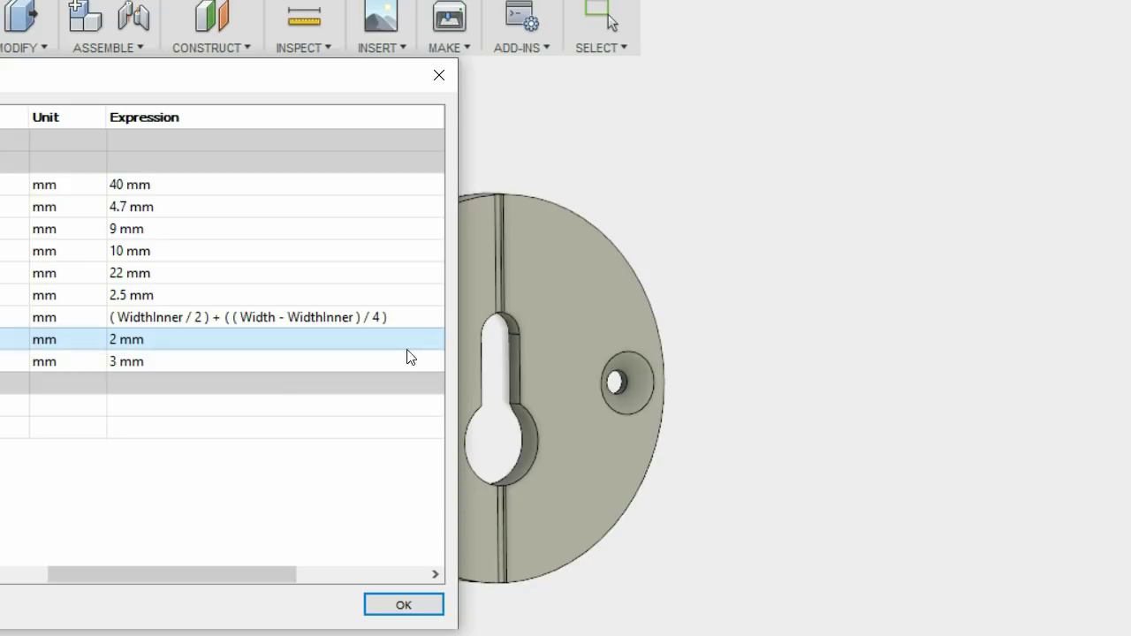
- Trial a 2 mm Thickness viewed edge-on, then set it to 3 mm and close the parameters
{"action": "left_click", "coordinate": [185, 359]}
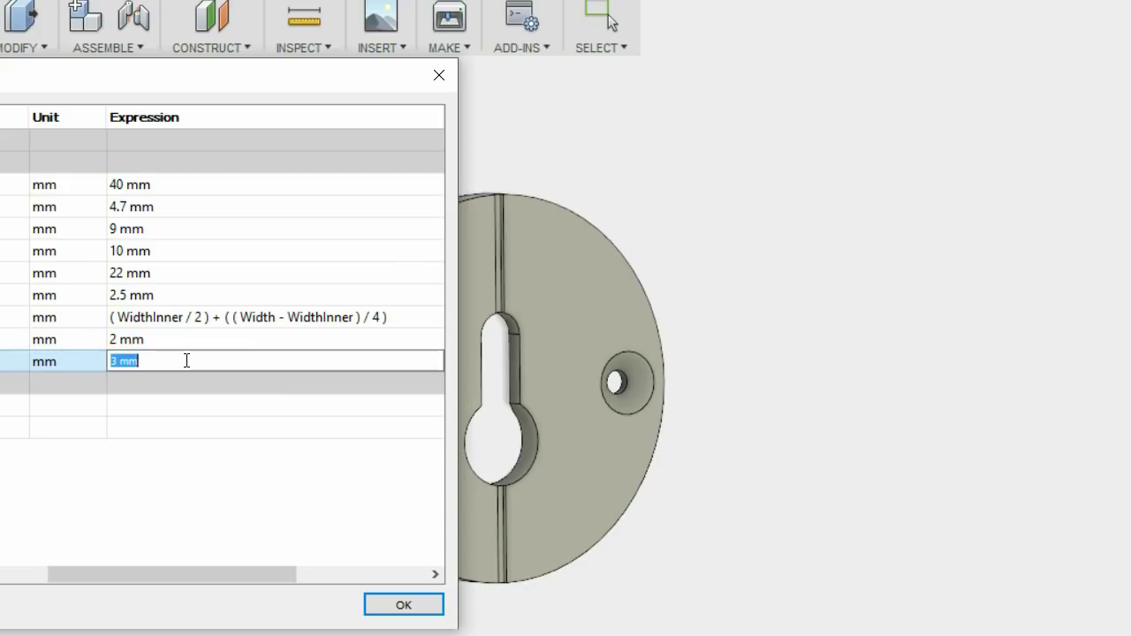
{"action": "middle_click_drag", "start_coordinate": [518, 323], "coordinate": [714, 310], "text": "shift"}
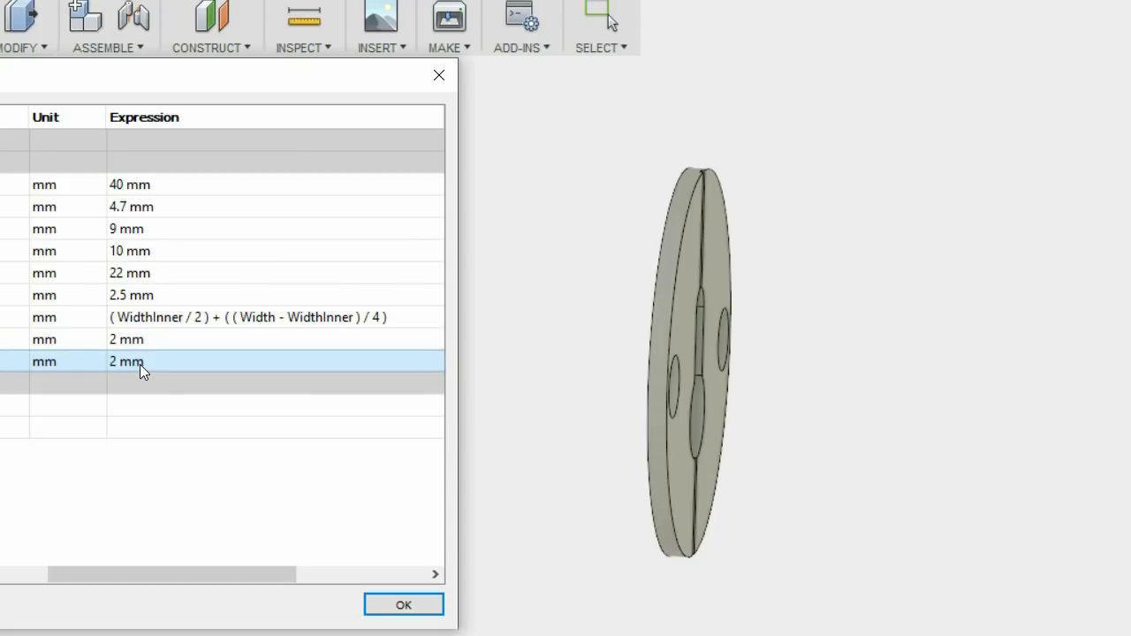
{"action": "left_click", "coordinate": [151, 364]}
{"action": "type", "text": "3"}
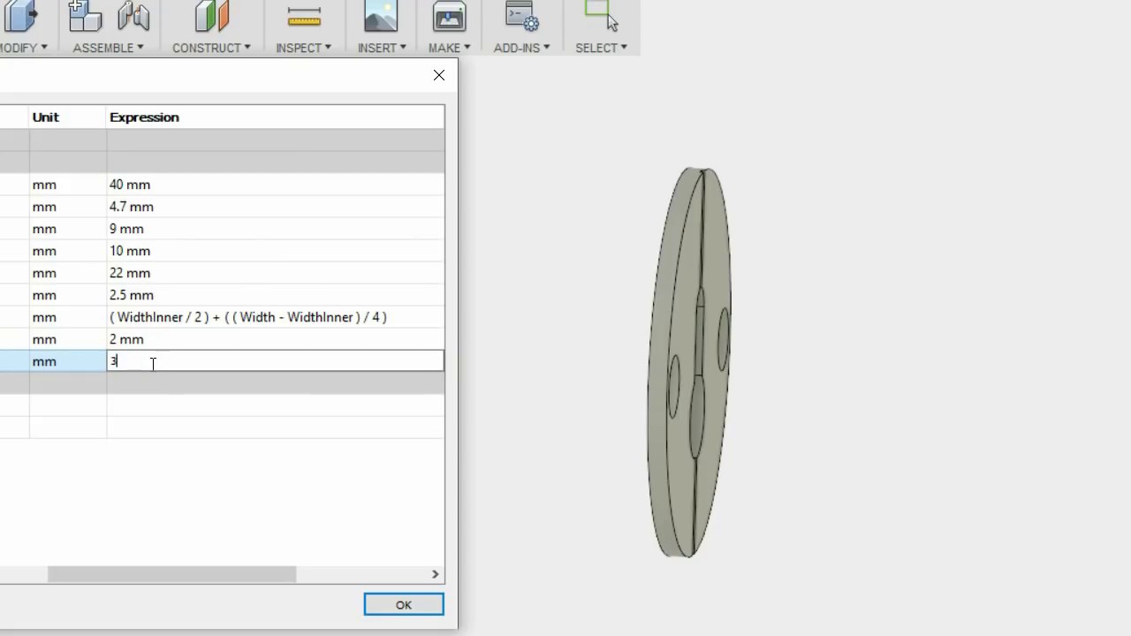
{"action": "key", "text": "Return"}
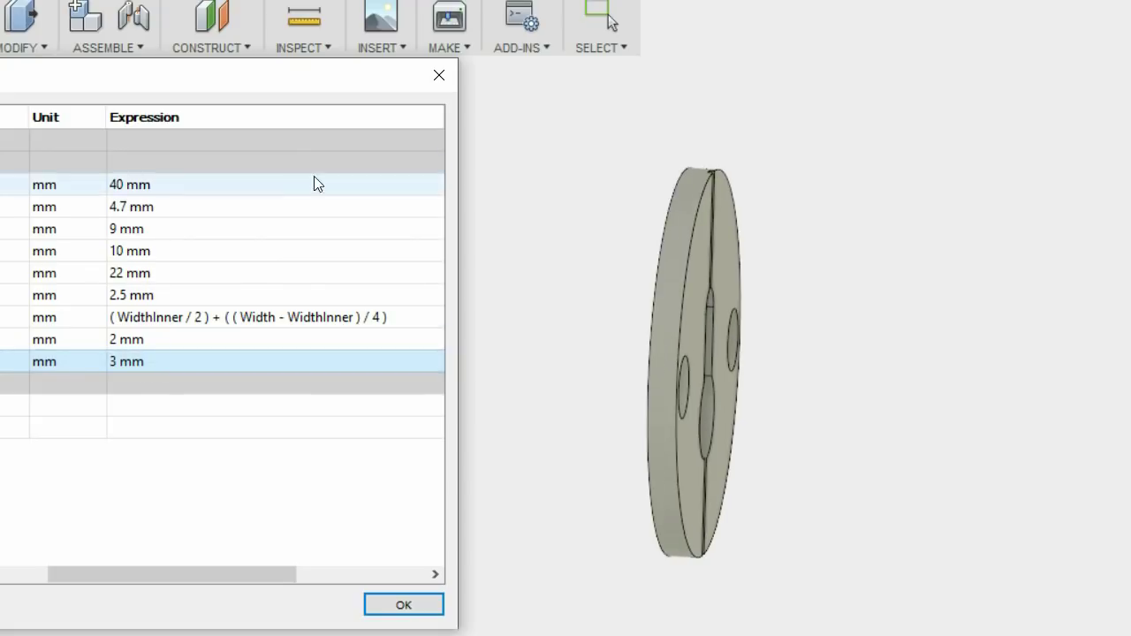
{"action": "left_click", "coordinate": [440, 76]}
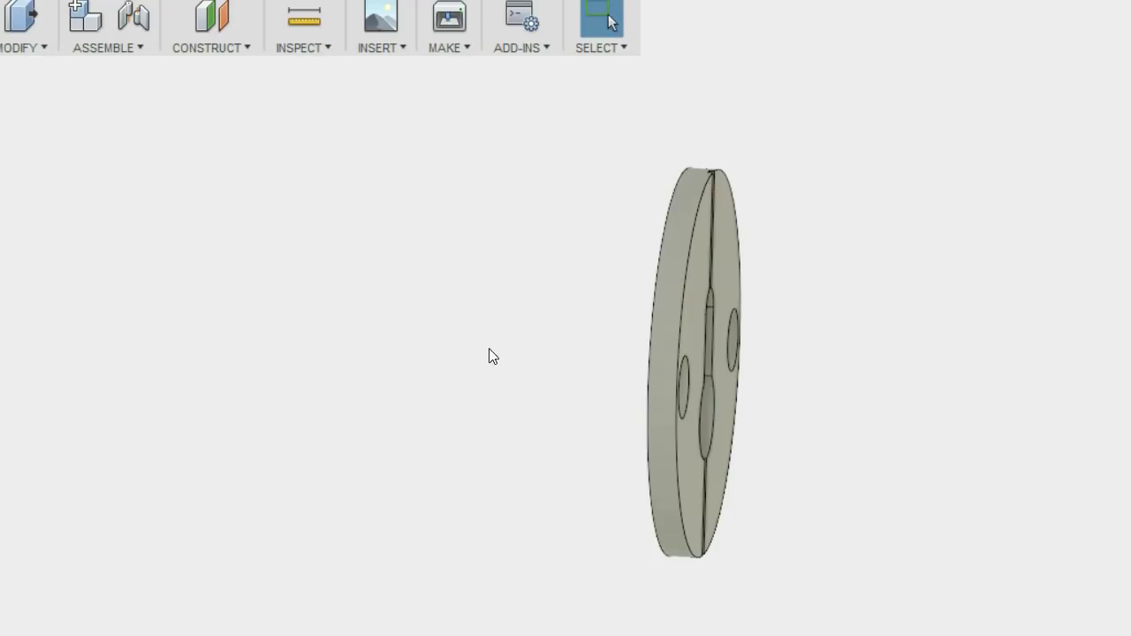
- Orbit the disc face-on, then tilt it to a three-quarter view of the countersunk holes
{"action": "middle_click_drag", "start_coordinate": [489, 348], "coordinate": [454, 430], "text": "shift"}
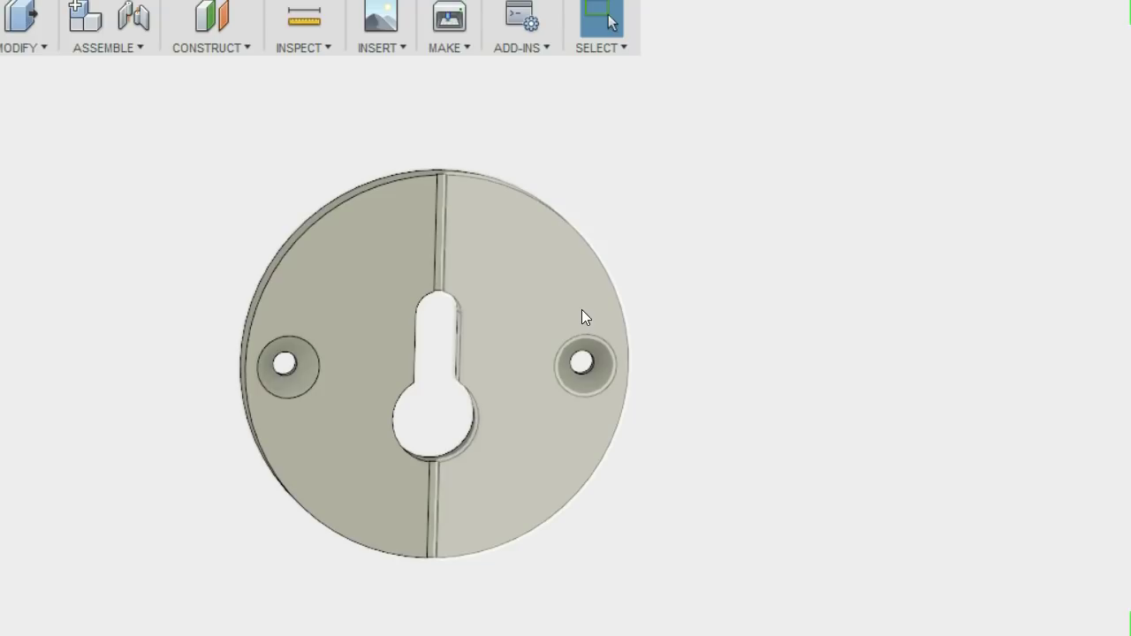
{"action": "middle_click_drag", "start_coordinate": [517, 363], "coordinate": [567, 371]}
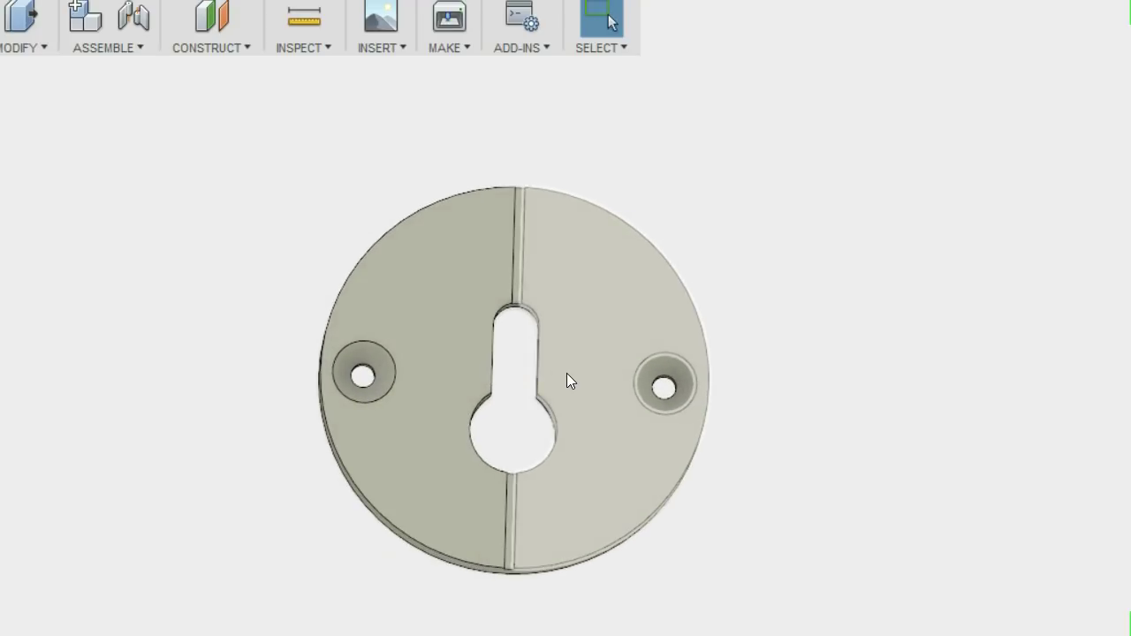